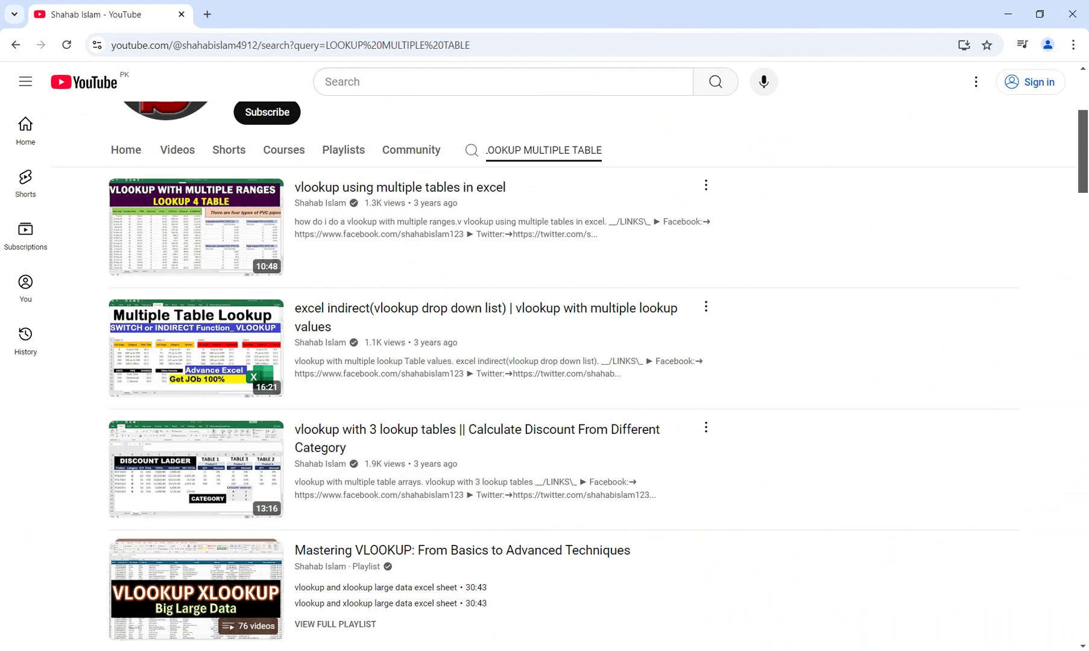
- Browse the channel's search results for multiple-table lookup videos and open its list of uploaded videos
scroll(563, 374, "down", 4)
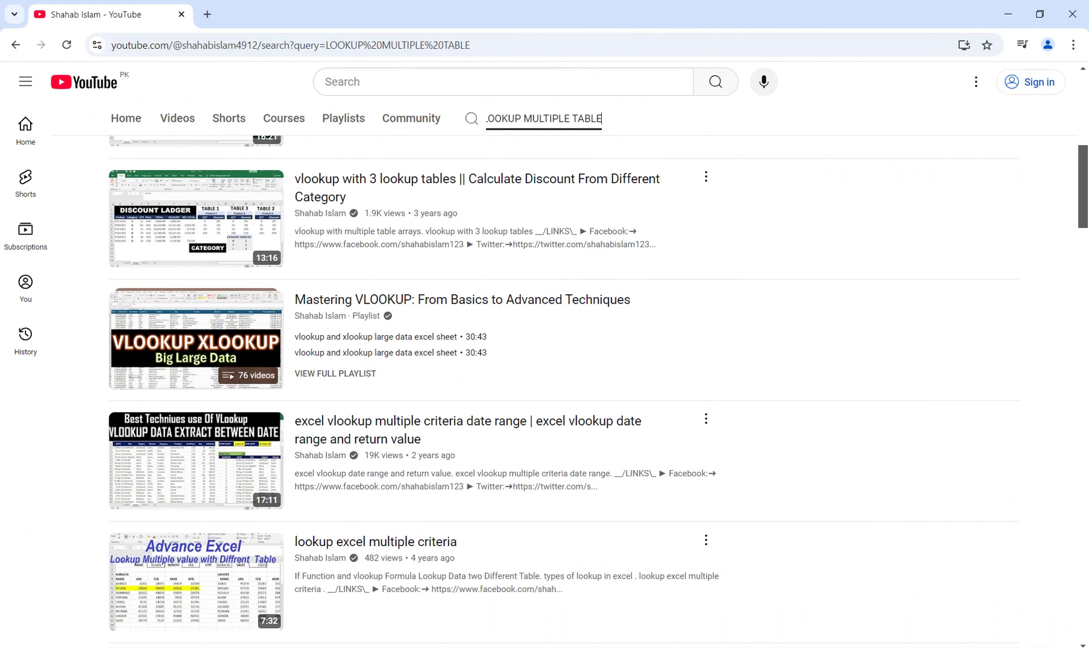
scroll(564, 392, "down", 6)
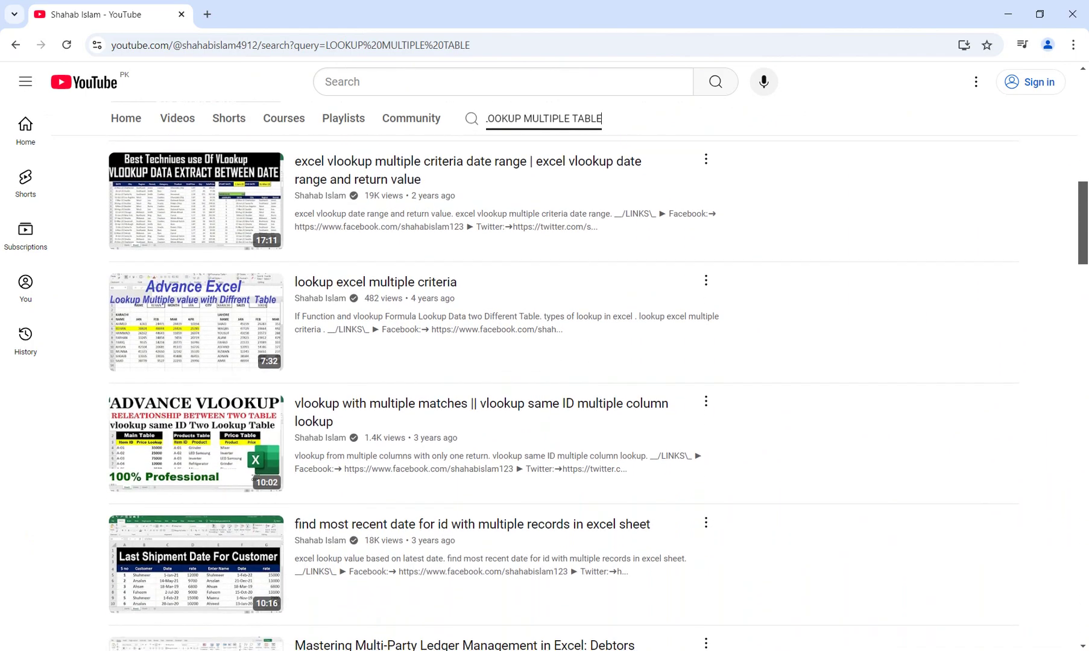
scroll(564, 392, "down", 1)
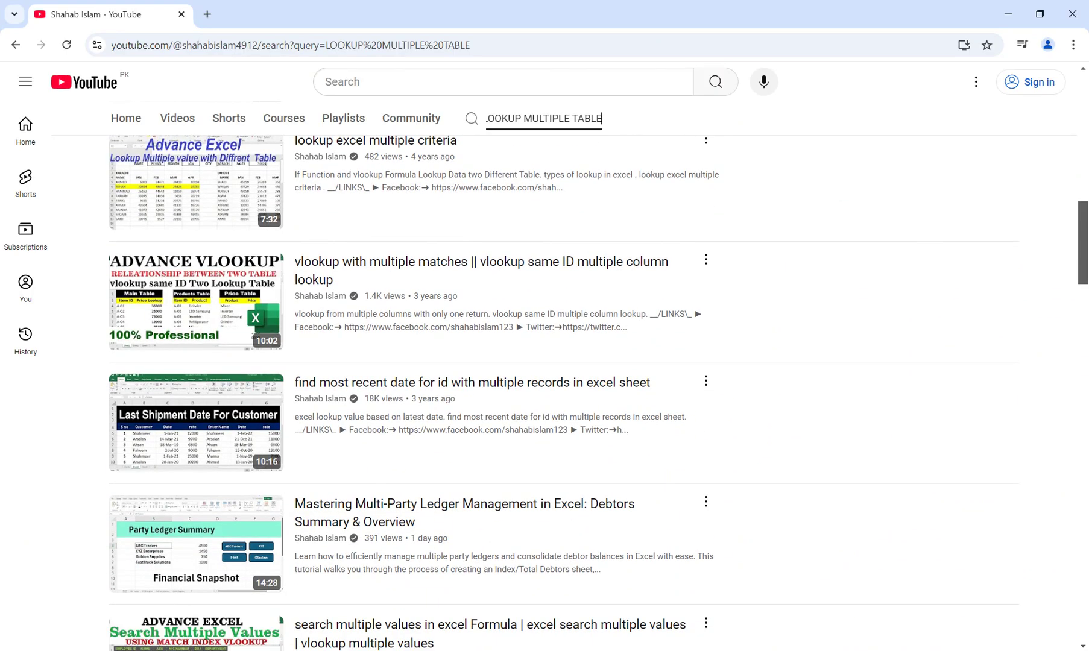
left_click(178, 118)
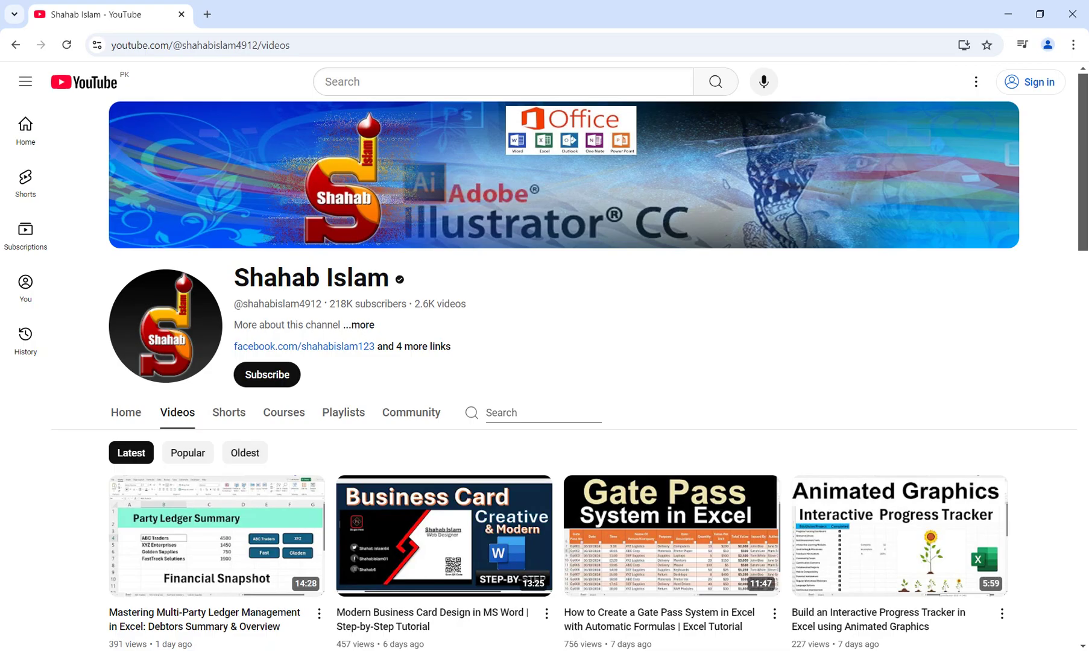
- Switch to the vs workbook in Excel and review the yearly data sheets Y20 to Y24 and the header row of Sheet6
mouse_move(467, 650)
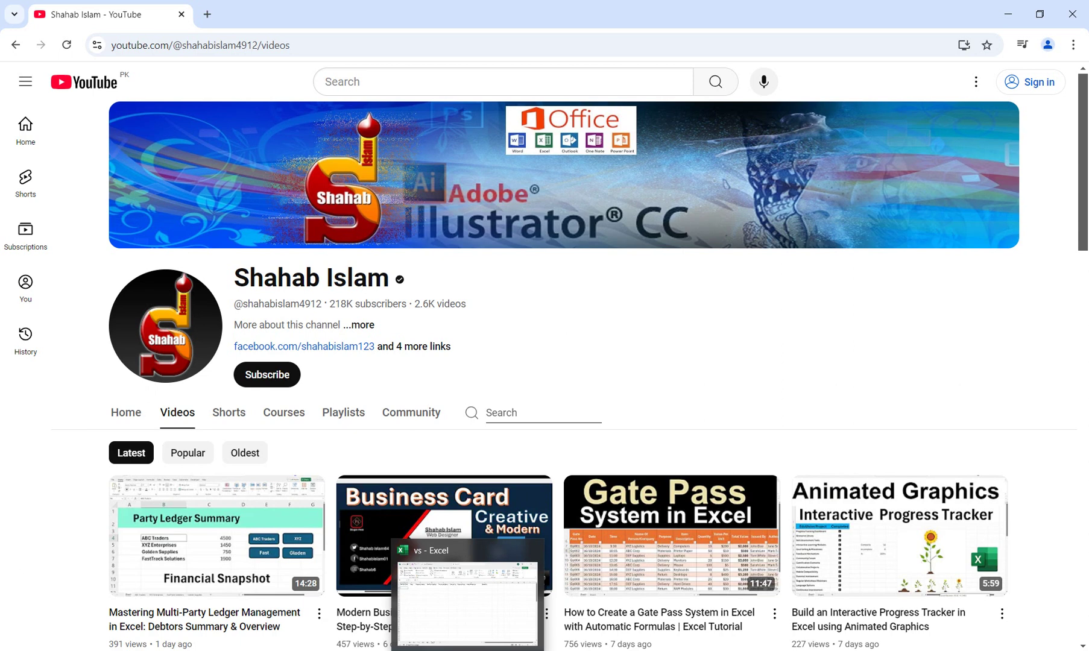
left_click(467, 650)
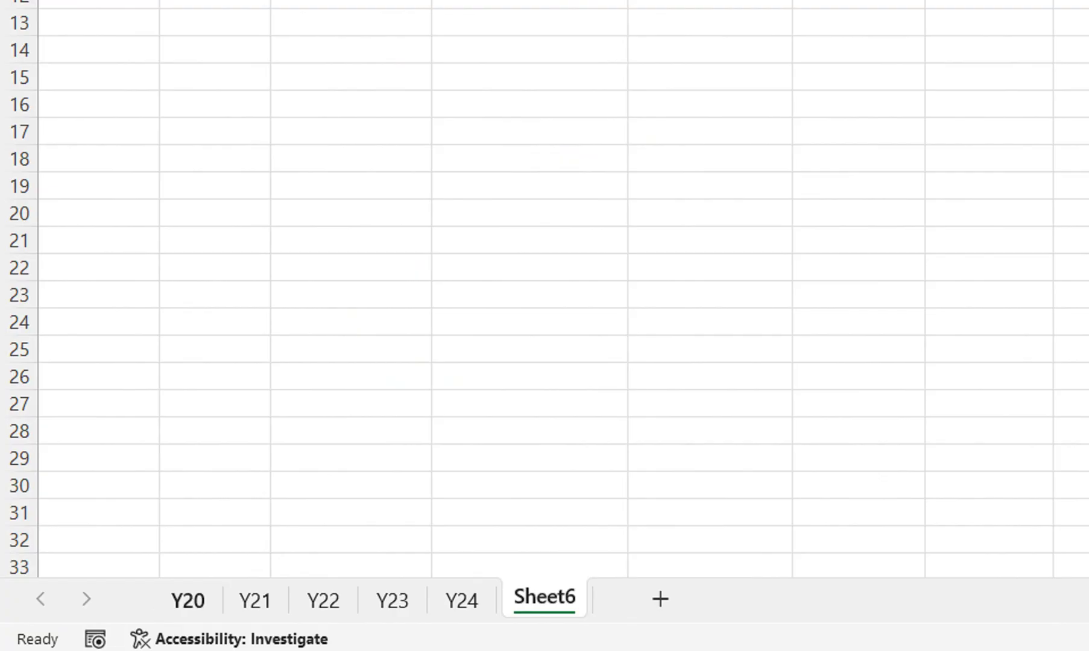
left_click(187, 600)
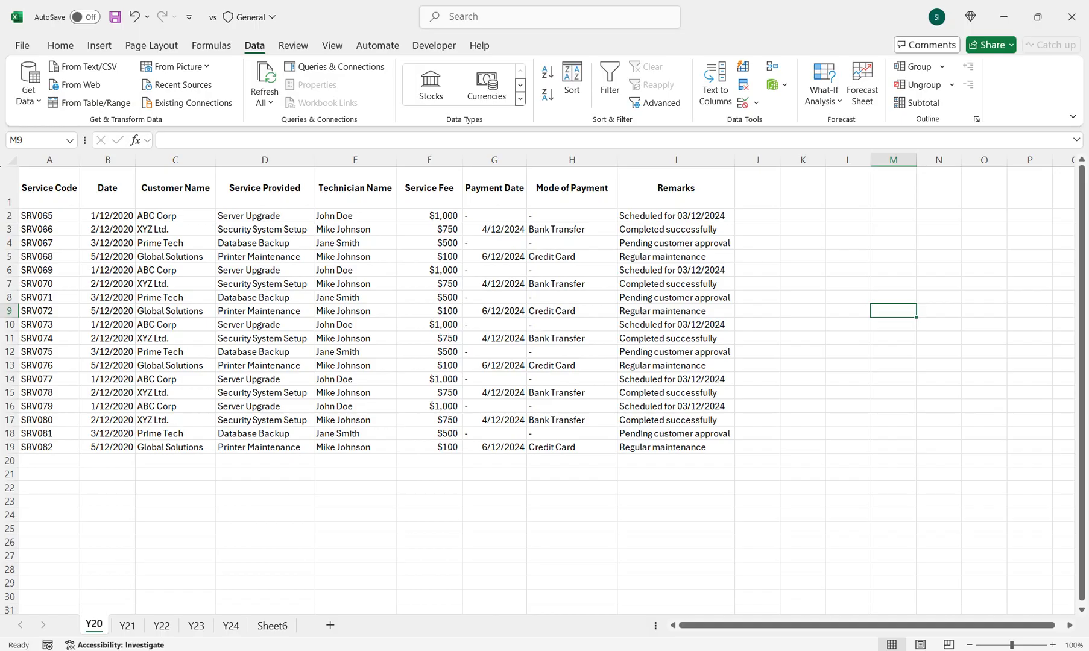
key("ctrl+Page_Down")
key("ctrl+Page_Down")
key("ctrl+Page_Down")
key("ctrl+Page_Down")
key("ctrl+Page_Down")
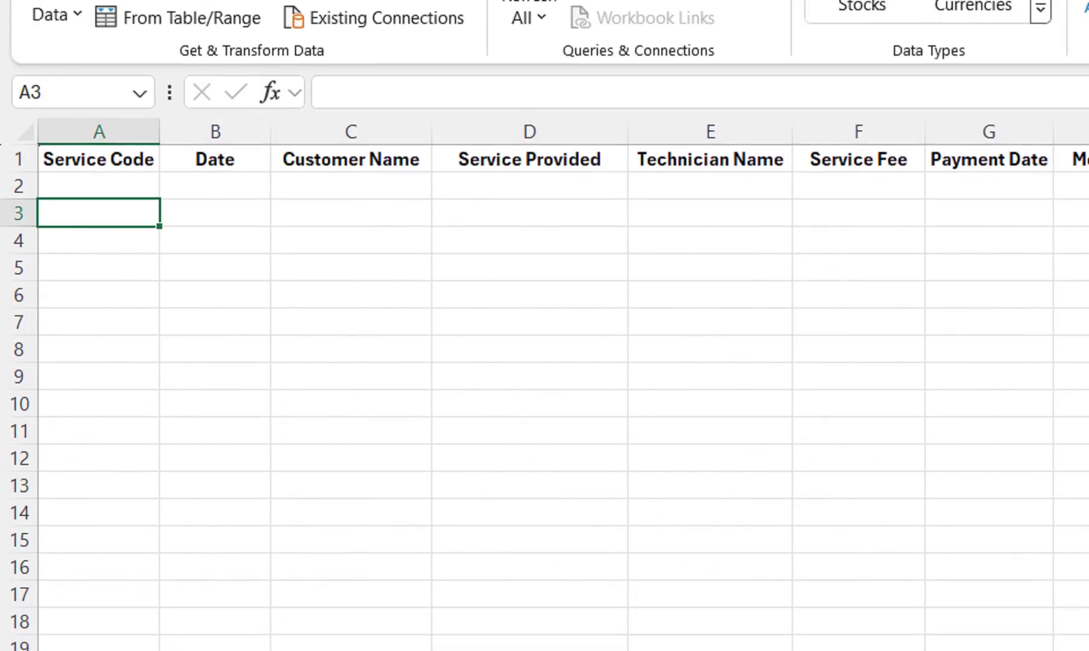
key("Up")
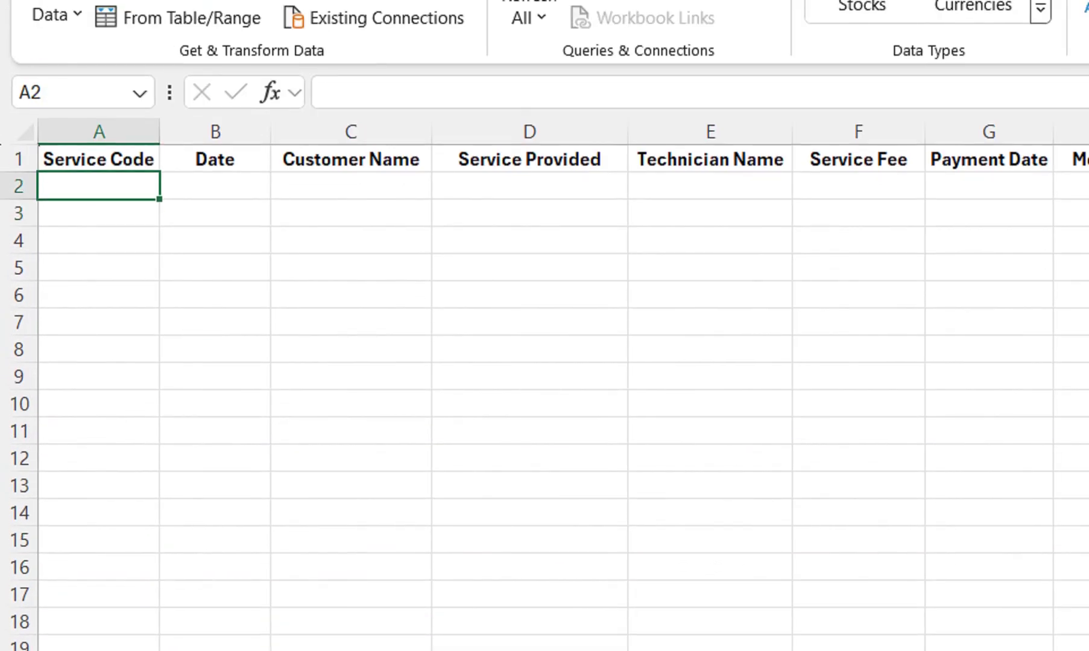
key("ctrl+Page_Up")
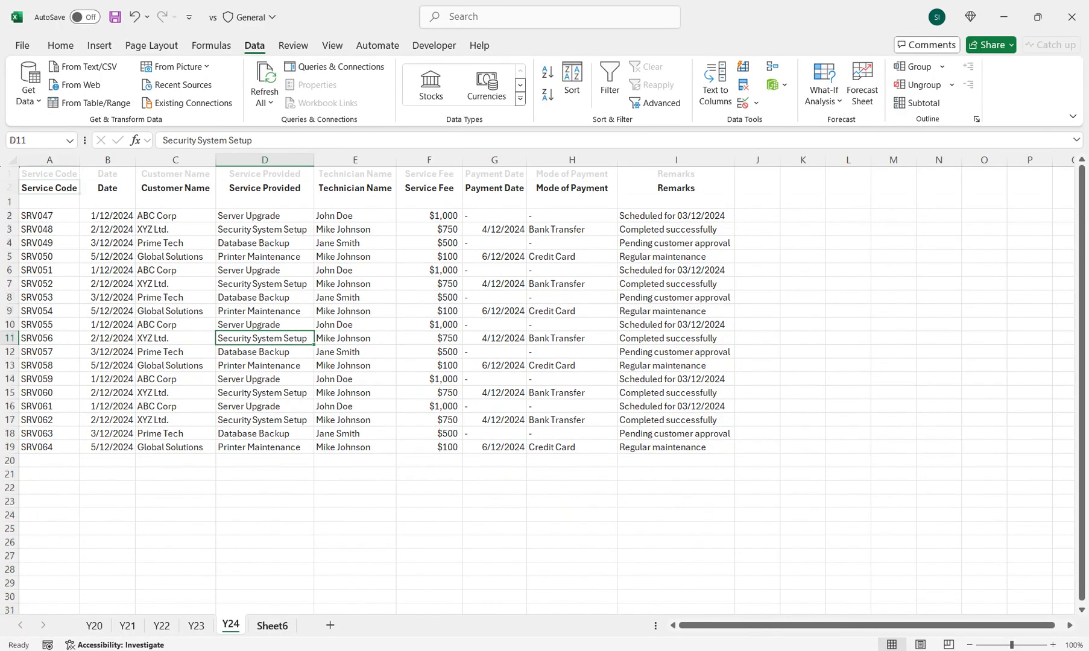
key("ctrl+Page_Down")
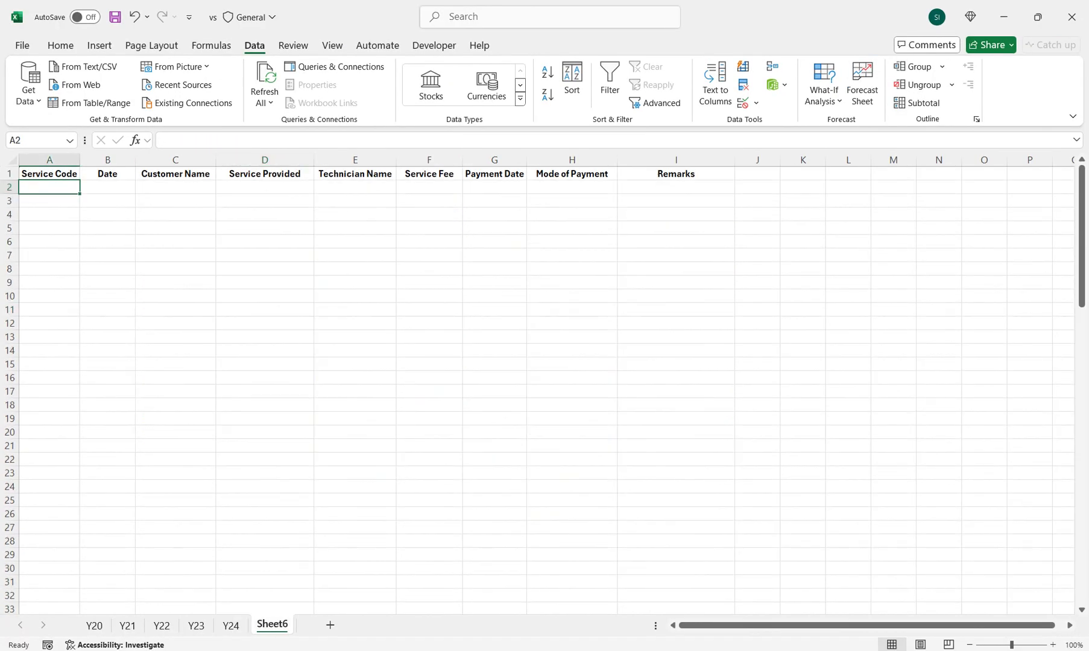
- Stack the service codes from all yearly sheets in cell L5 of Sheet6 with =VSTACK('Y20:Y24'!A1:A19)
left_click(848, 228)
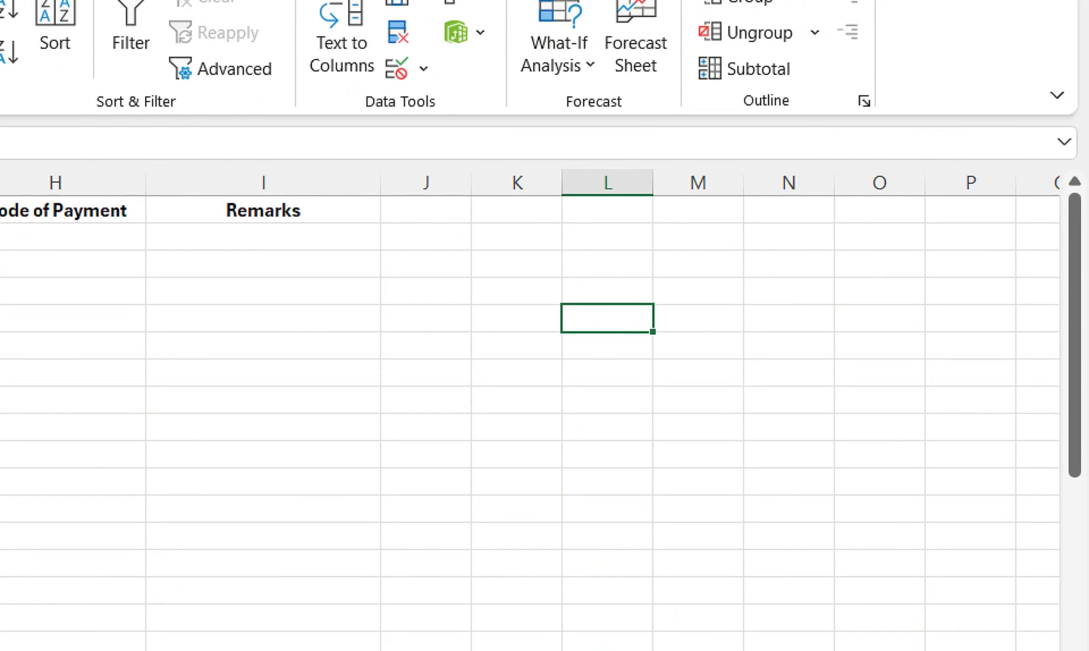
type("=VS")
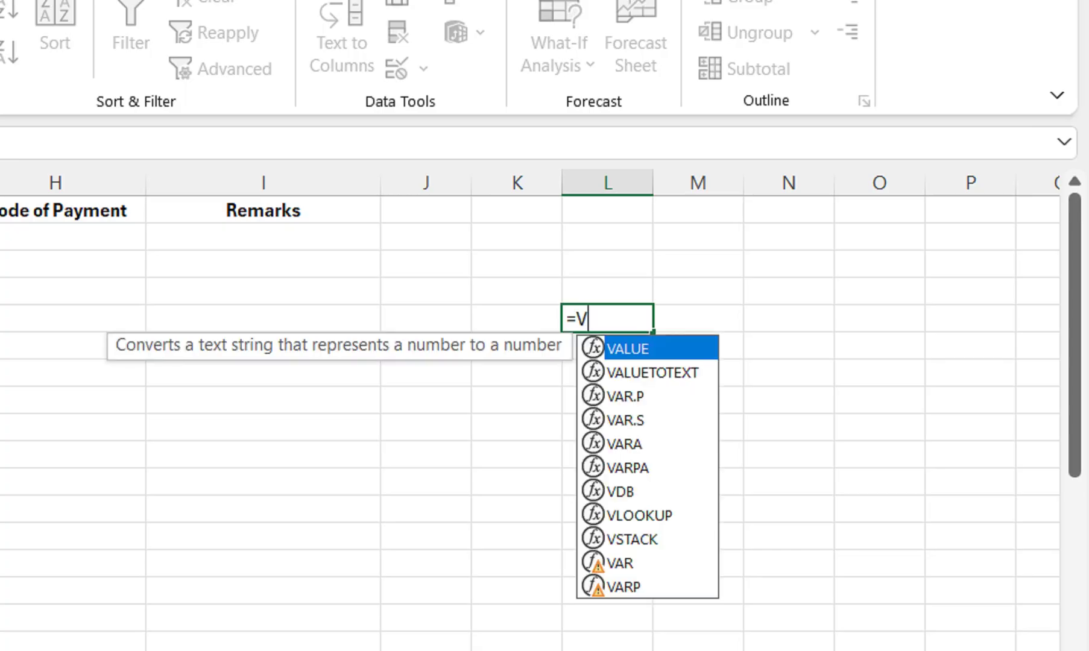
key("Tab")
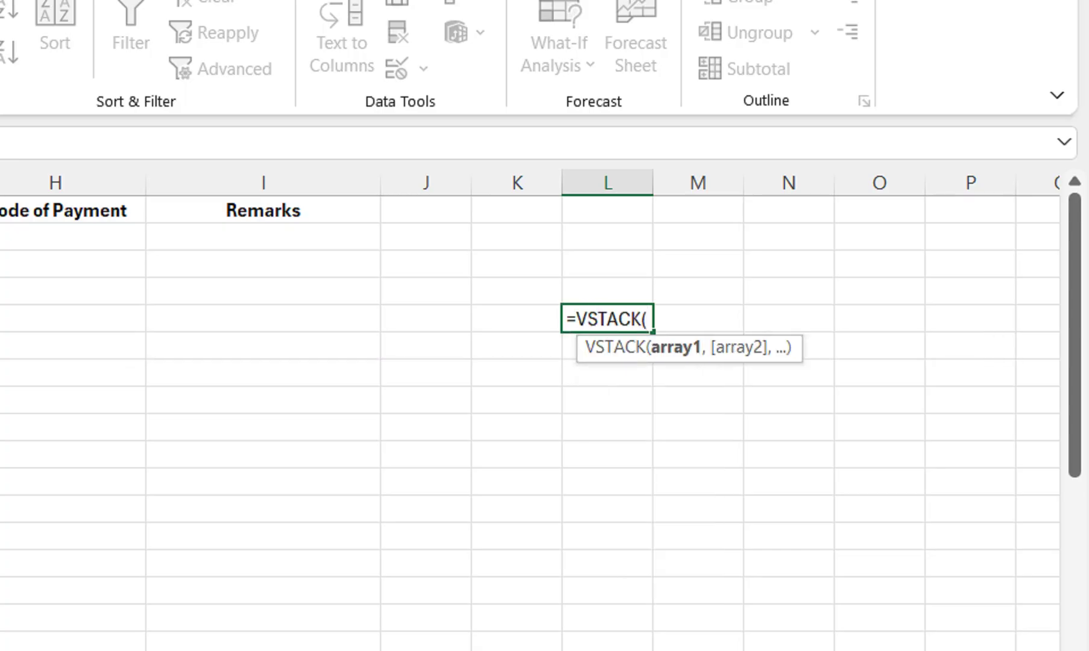
left_click(29, 597)
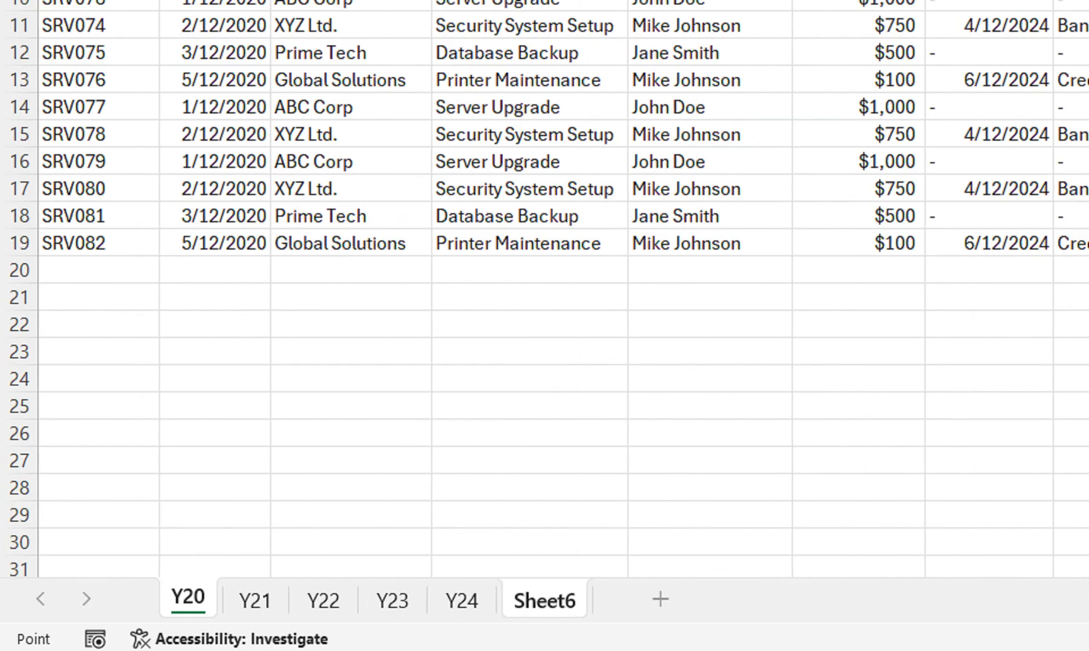
left_click_drag(80, 151, 154, 569)
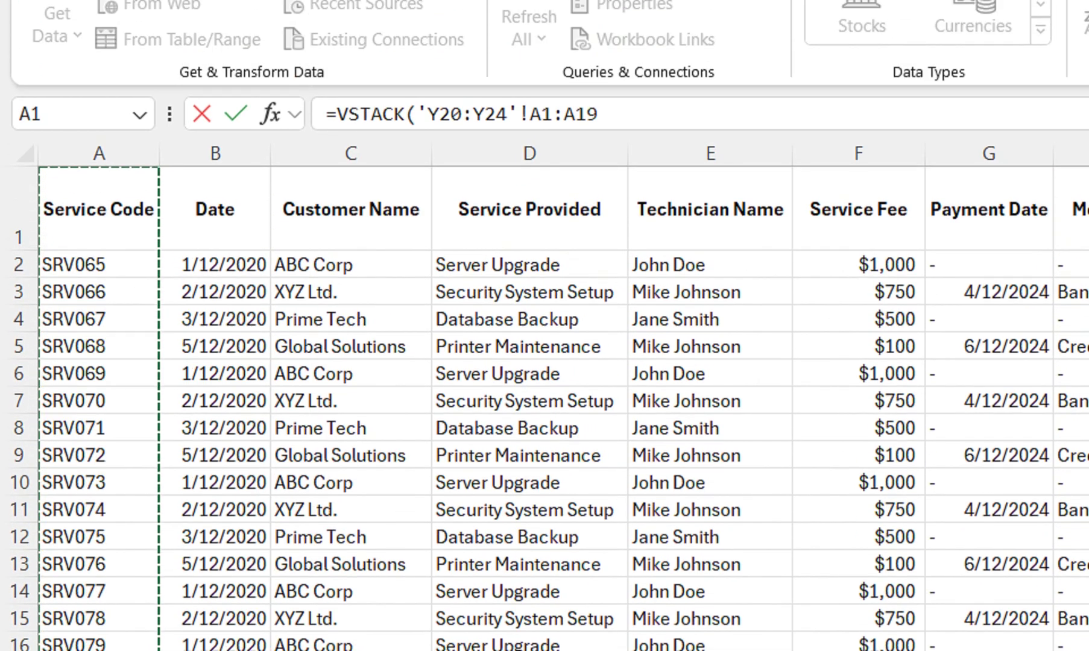
type(")")
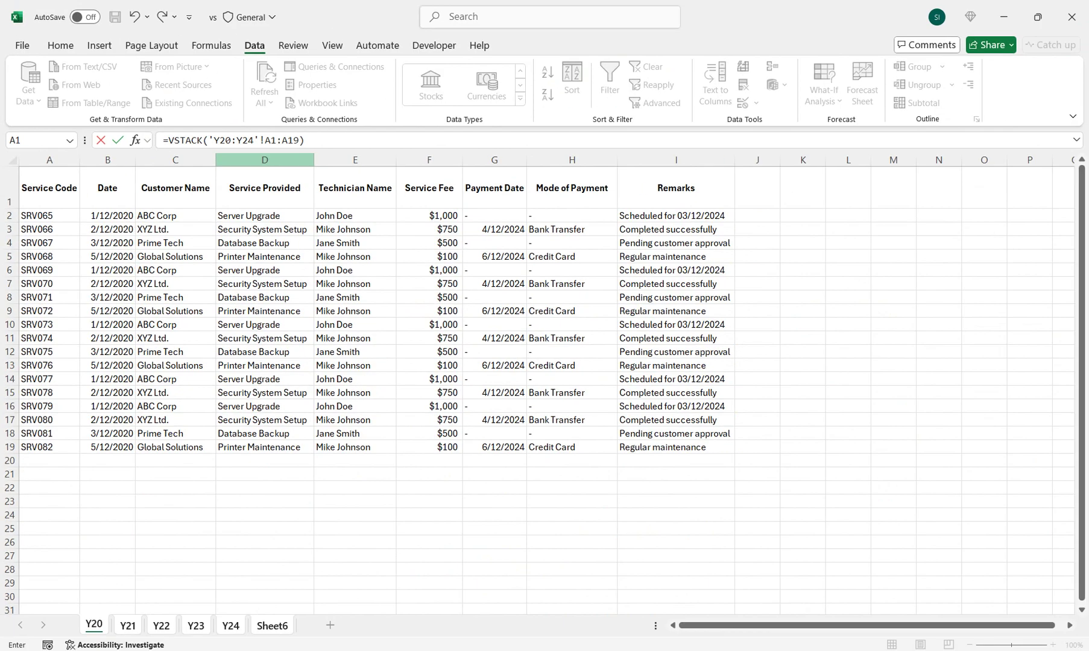
key("Return")
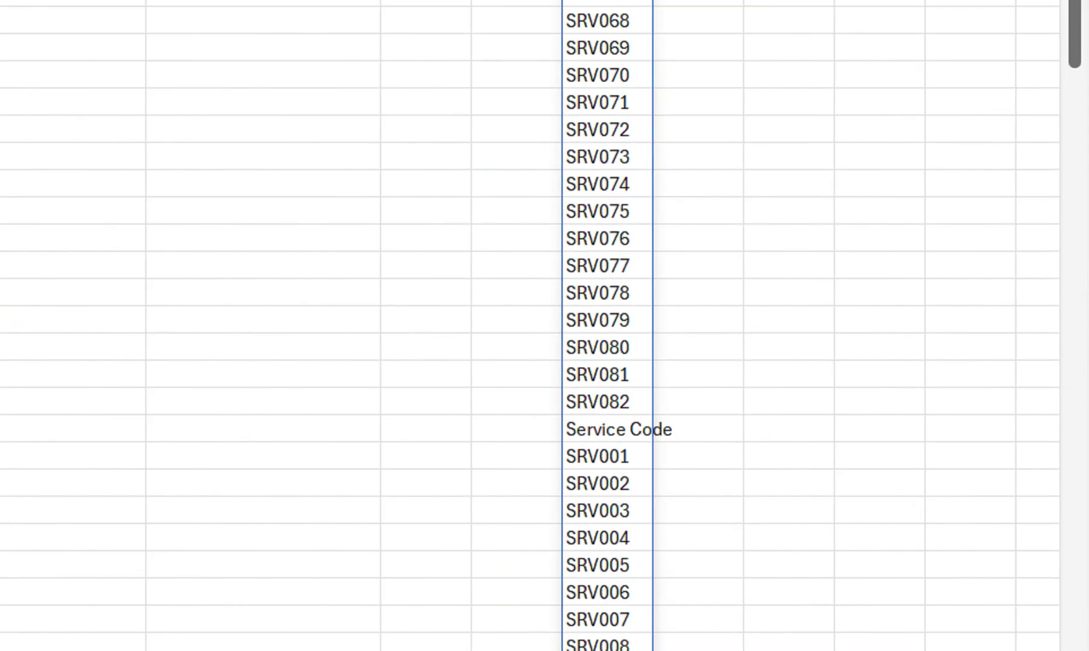
- Wrap the L5 formula in UNIQUE so it reads =UNIQUE(VSTACK('Y20:Y24'!A1:A19))
double_click(618, 173)
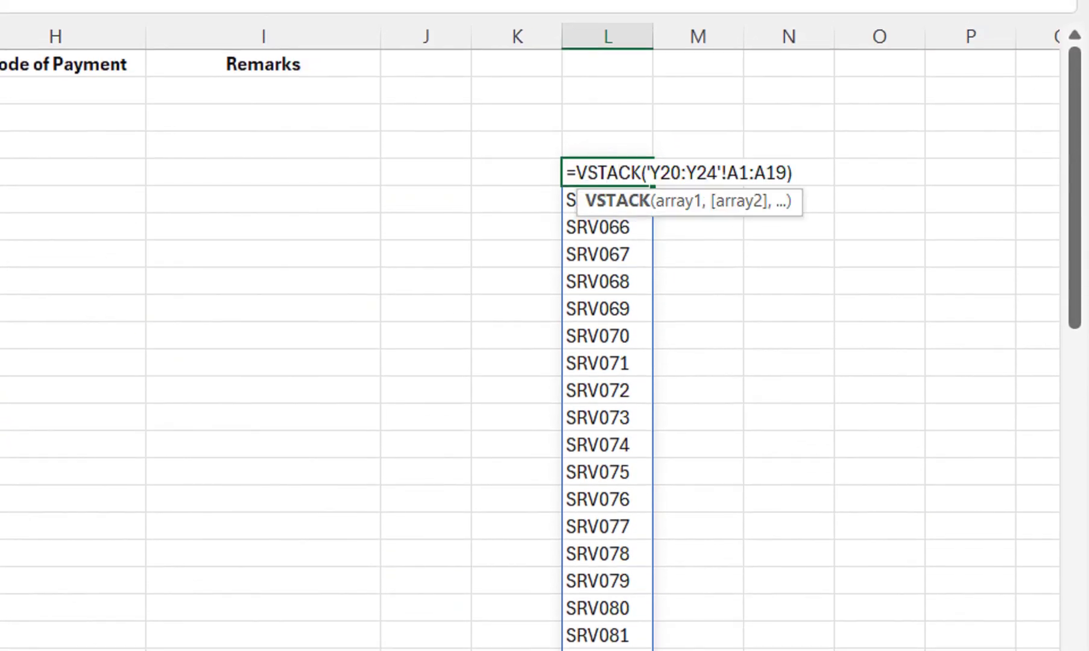
left_click(577, 173)
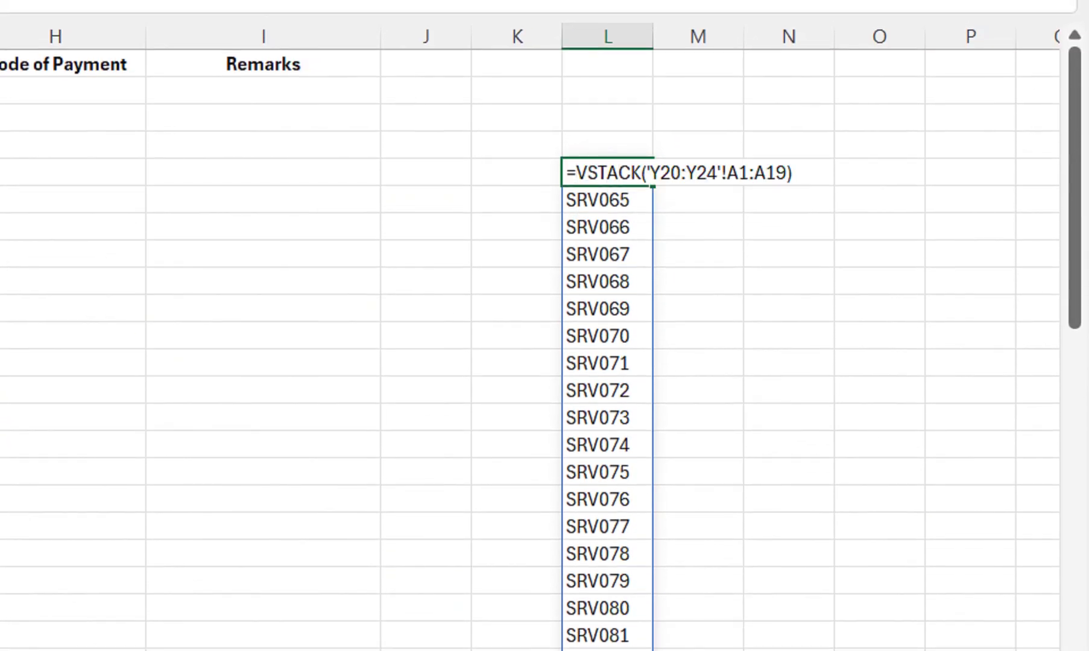
type("UNI")
key("Down")
key("Down")
key("Tab")
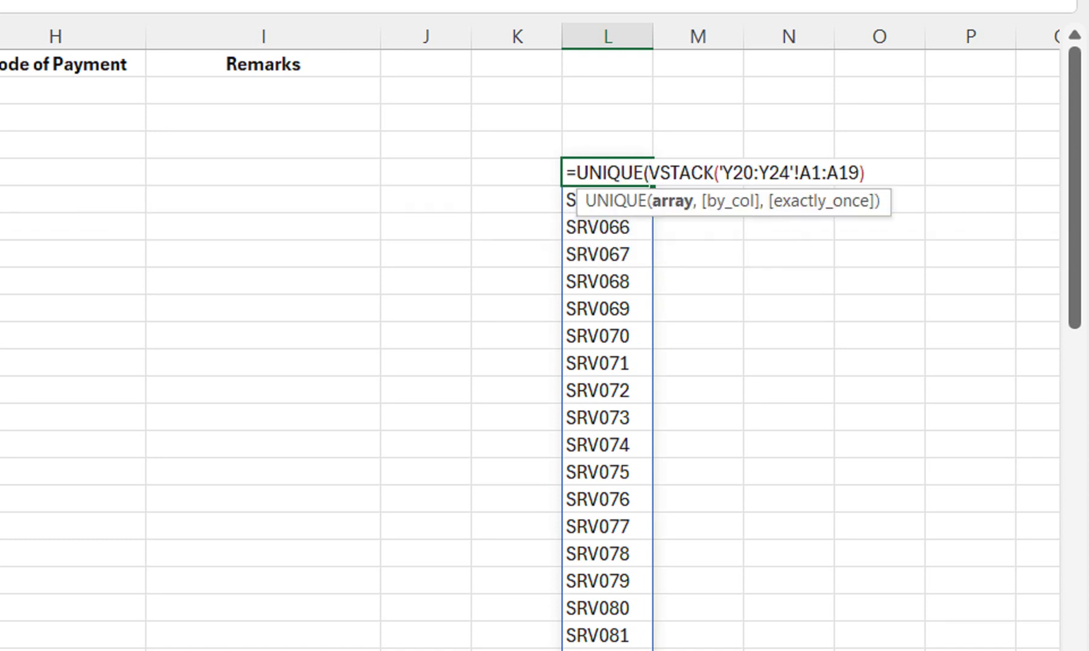
key("Return")
key("Return")
key("Up")
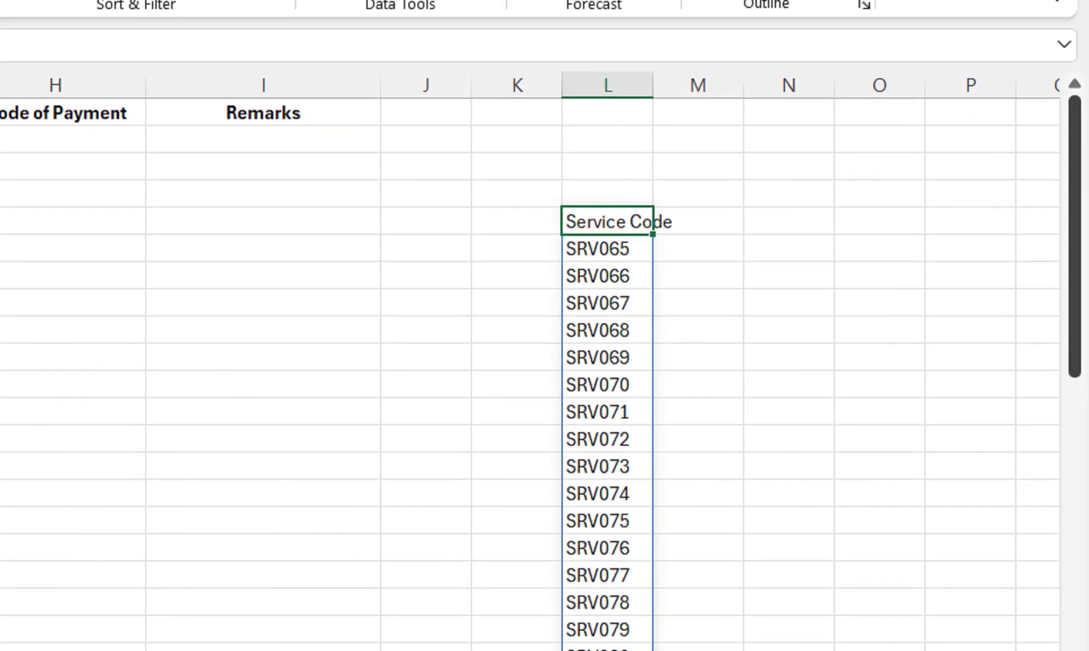
left_click_drag(1074, 237, 1074, 160)
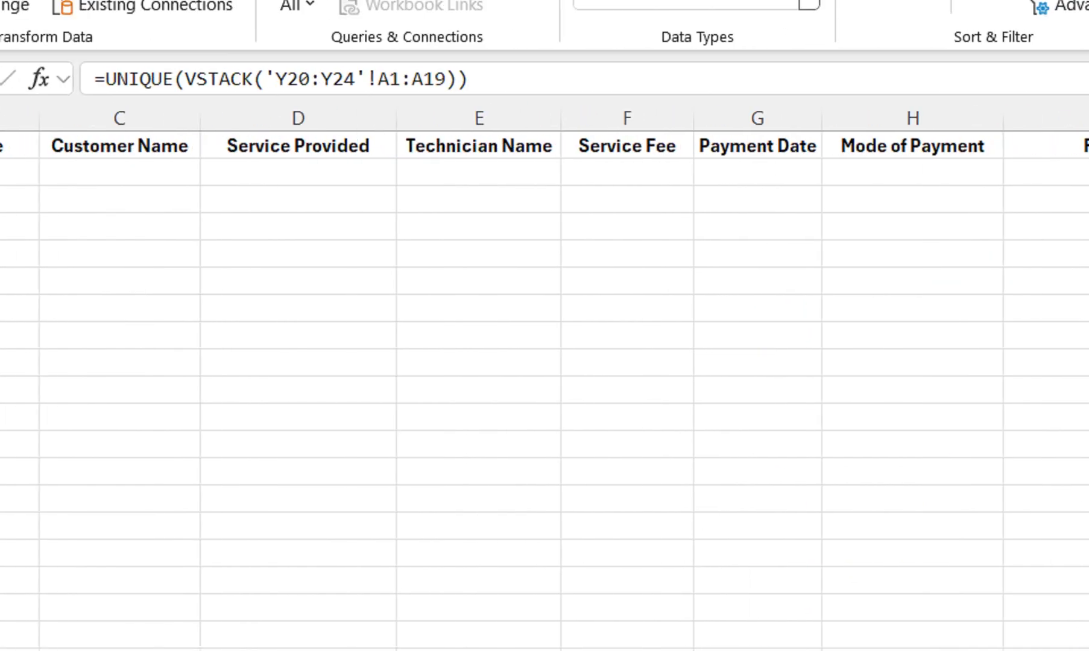
- Add a List data validation to cell A2 with the spilled range =$L$5# as its source
left_click(94, 173)
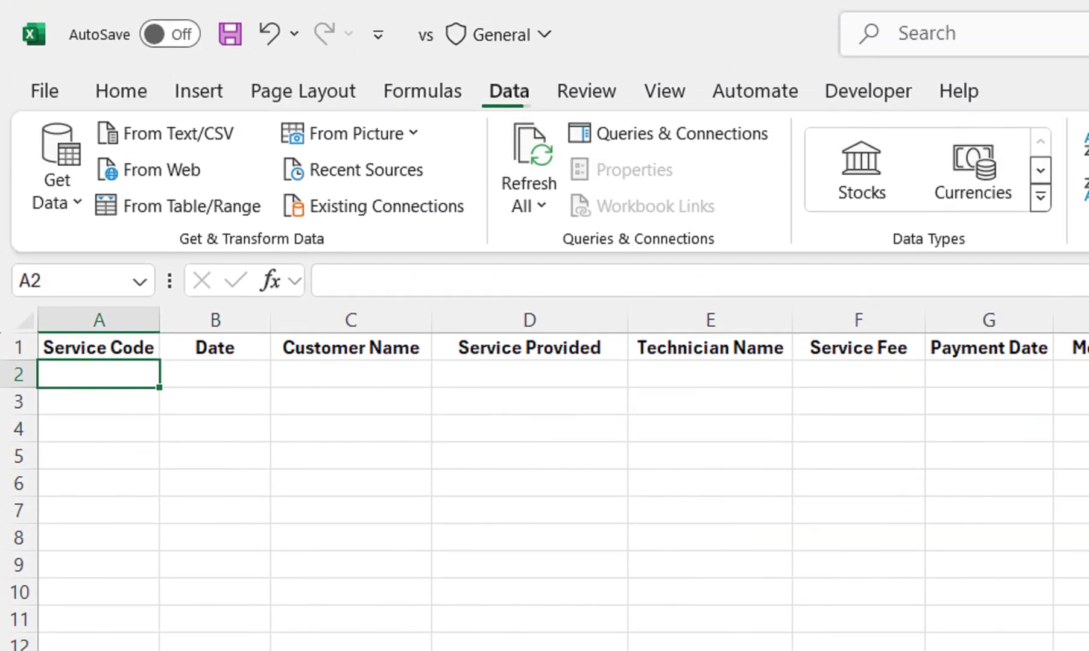
left_click(876, 205)
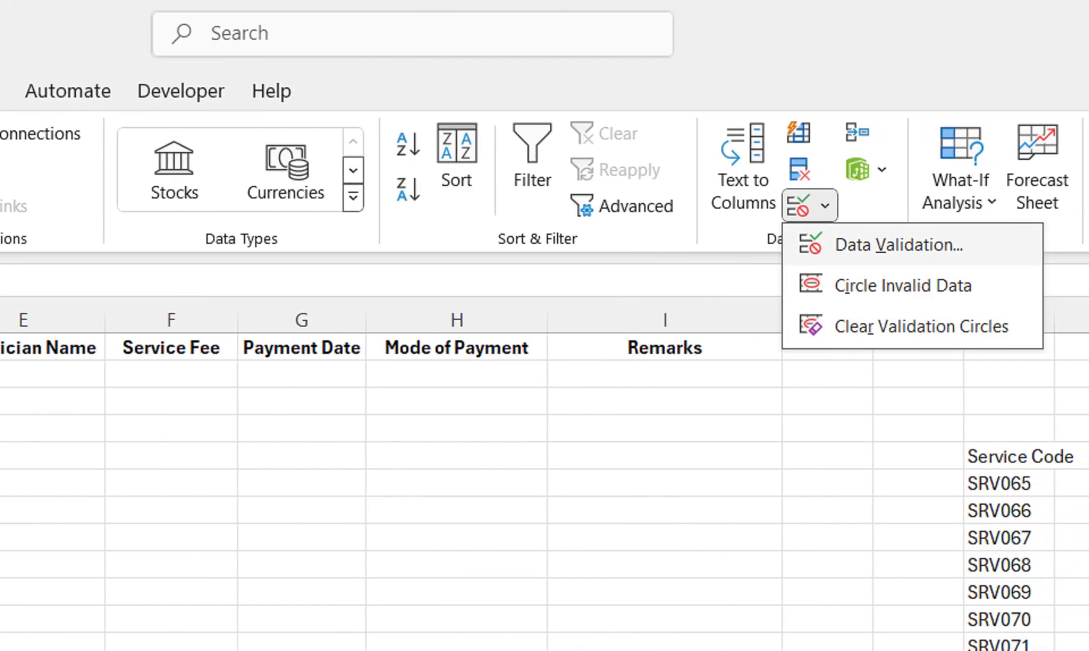
left_click(953, 243)
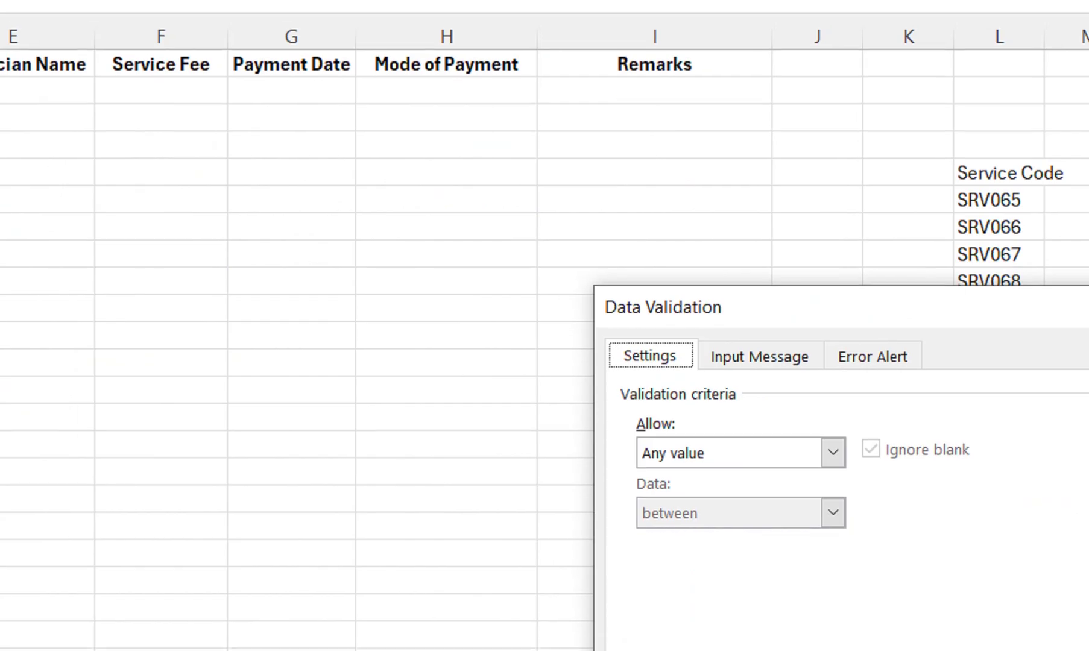
left_click(833, 453)
left_click(663, 538)
left_click(965, 499)
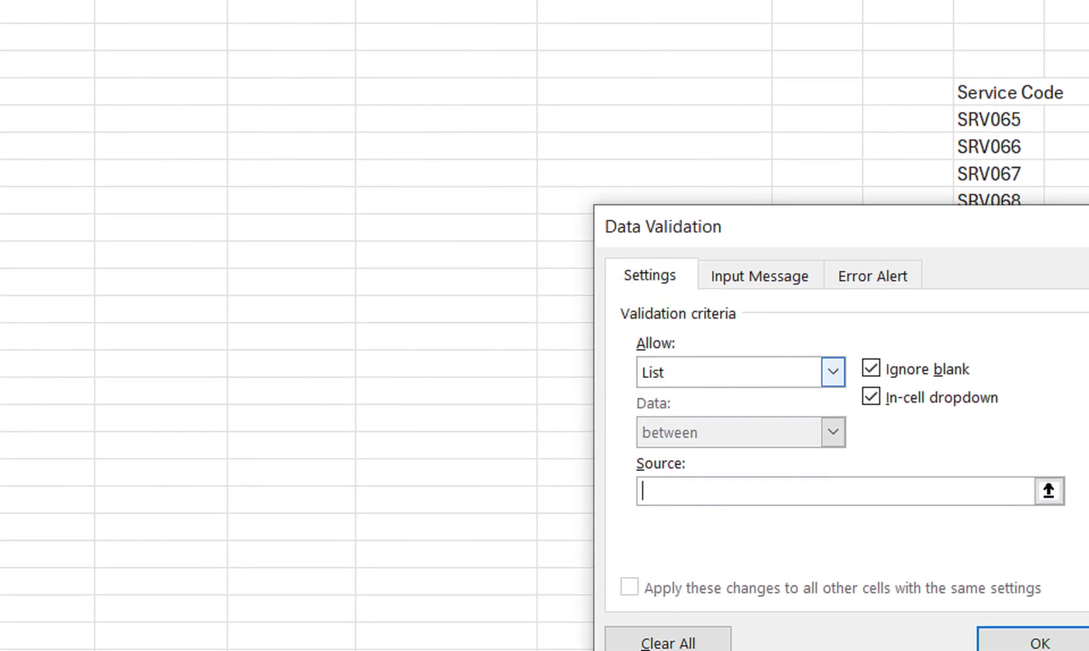
left_click(998, 100)
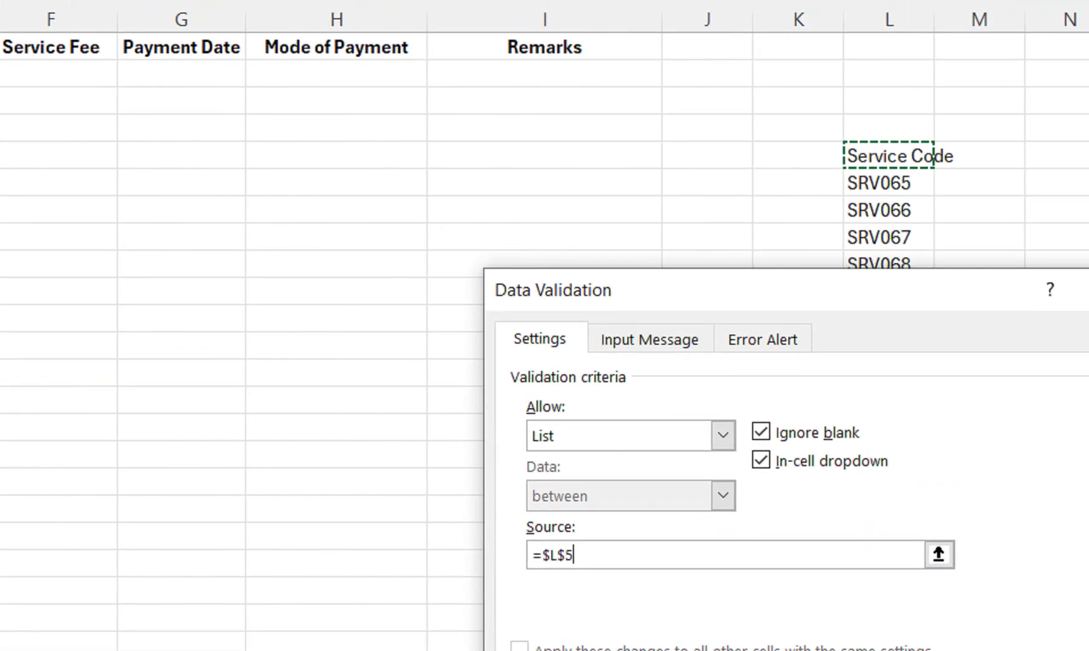
type("#")
key("Return")
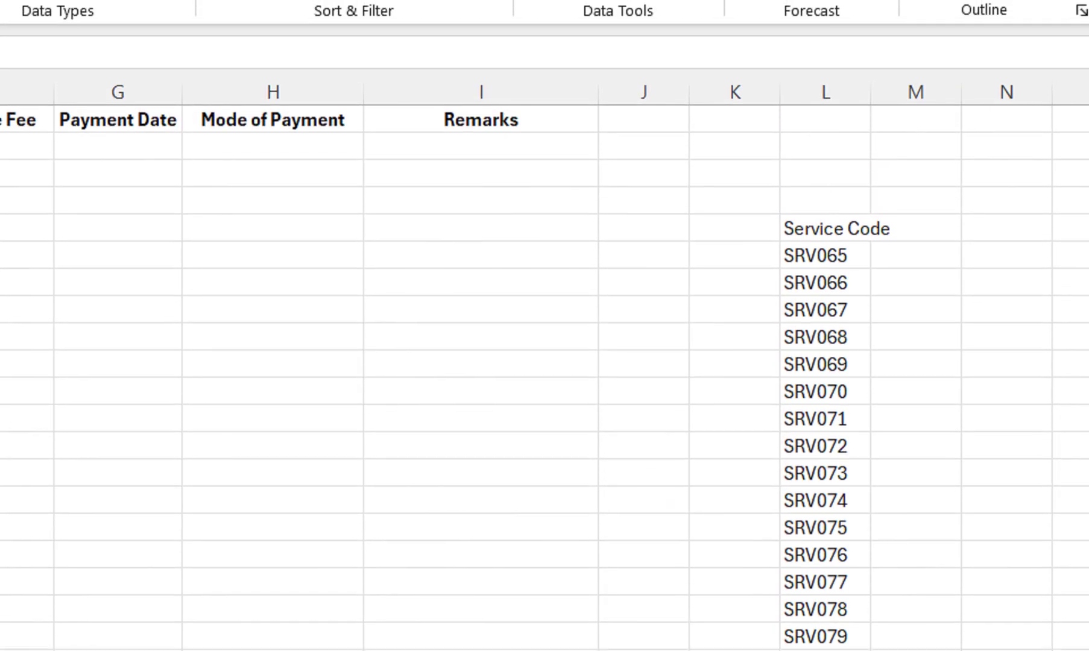
- Choose service code SRV065 from the dropdown list in cell A2
left_click(45, 148)
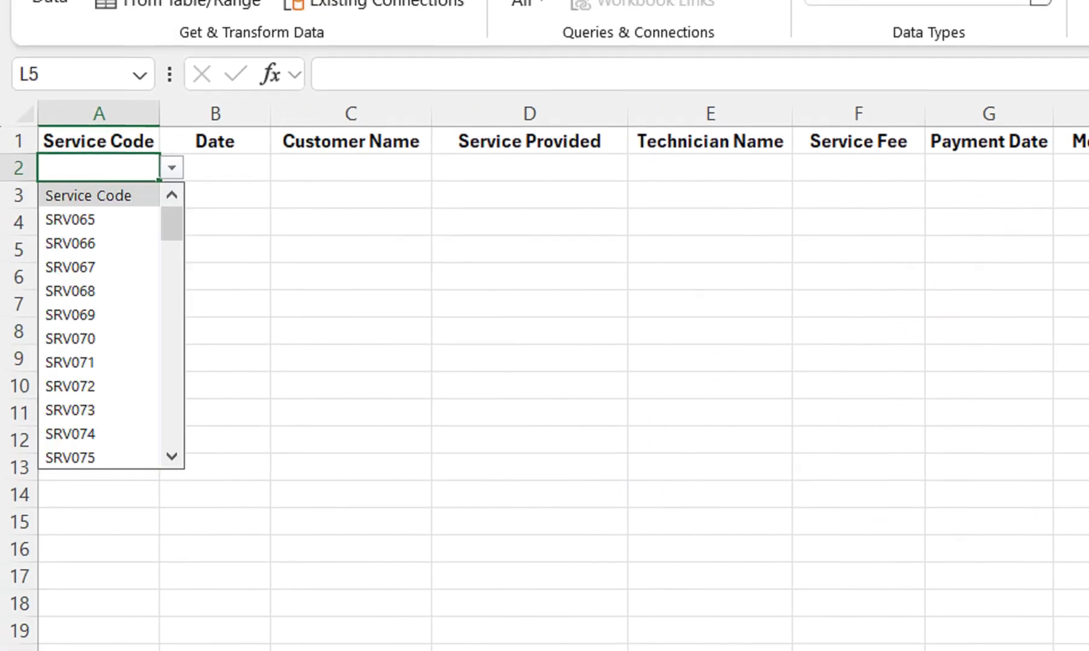
left_click(70, 220)
left_click(88, 176)
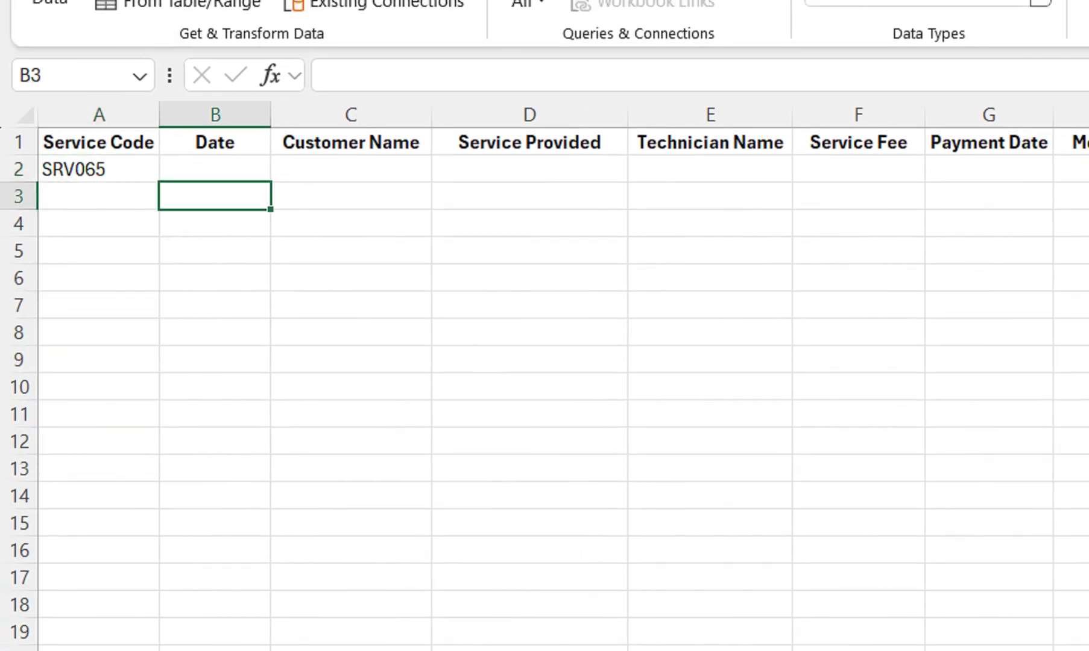
- Stack the full service records from all yearly sheets in cell B2 of Sheet6 with =VSTACK('Y20:Y24'!A1:I19)
left_click(215, 169)
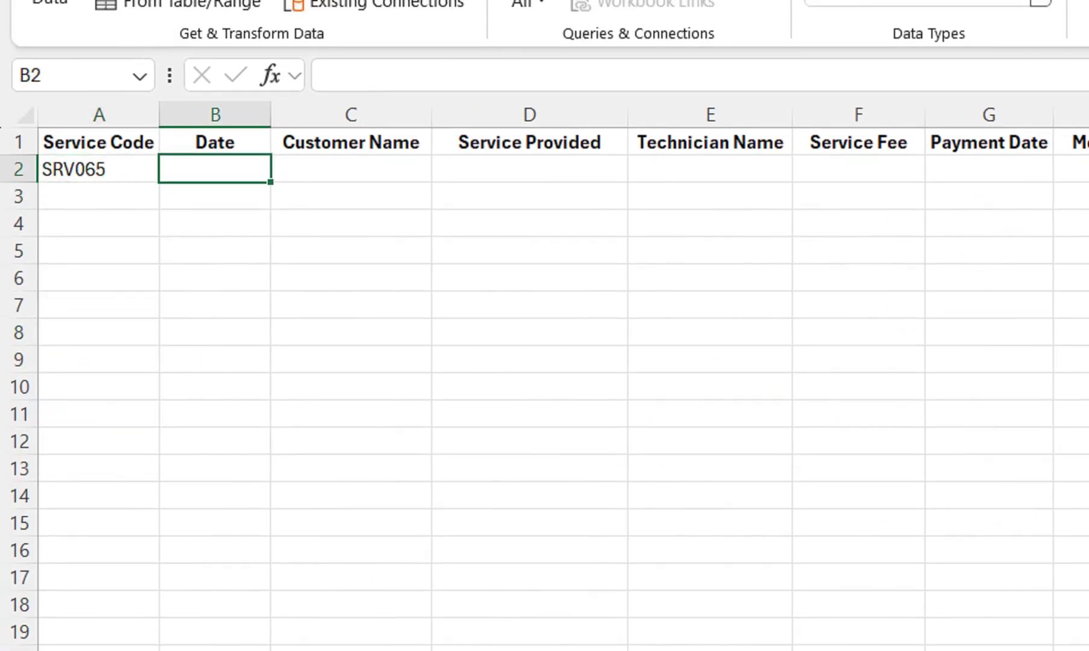
type("=")
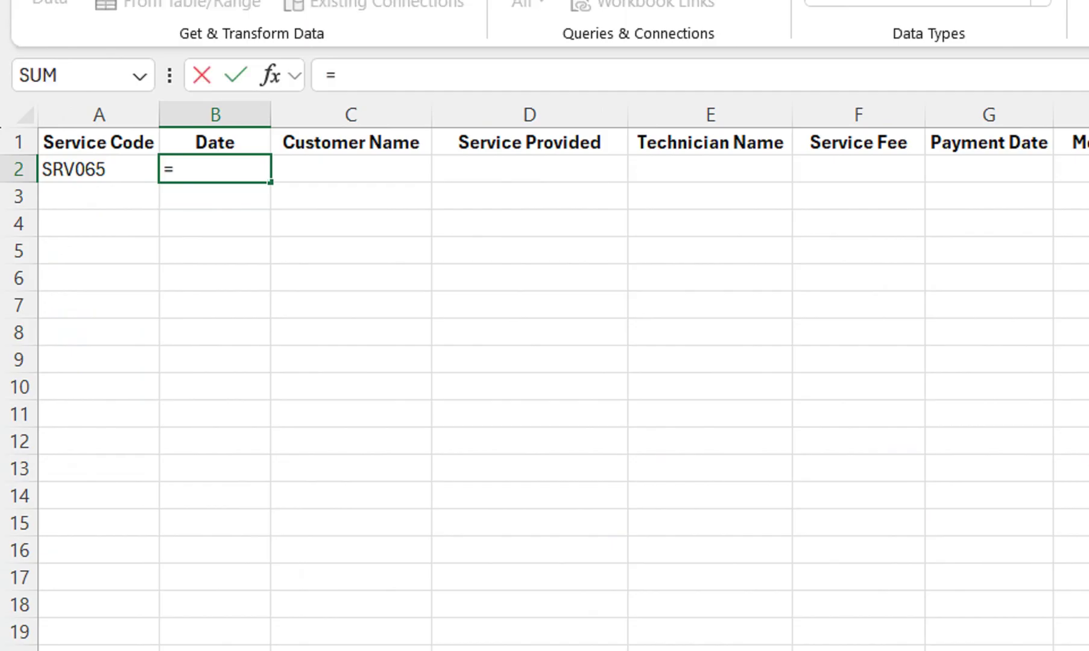
type("VS")
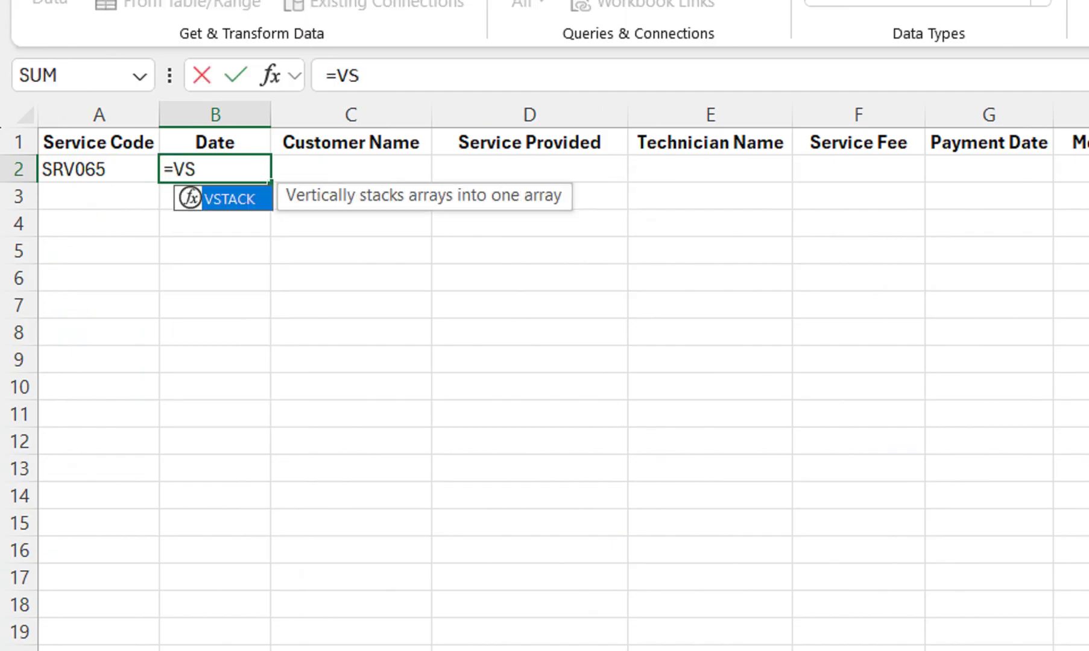
key("Escape")
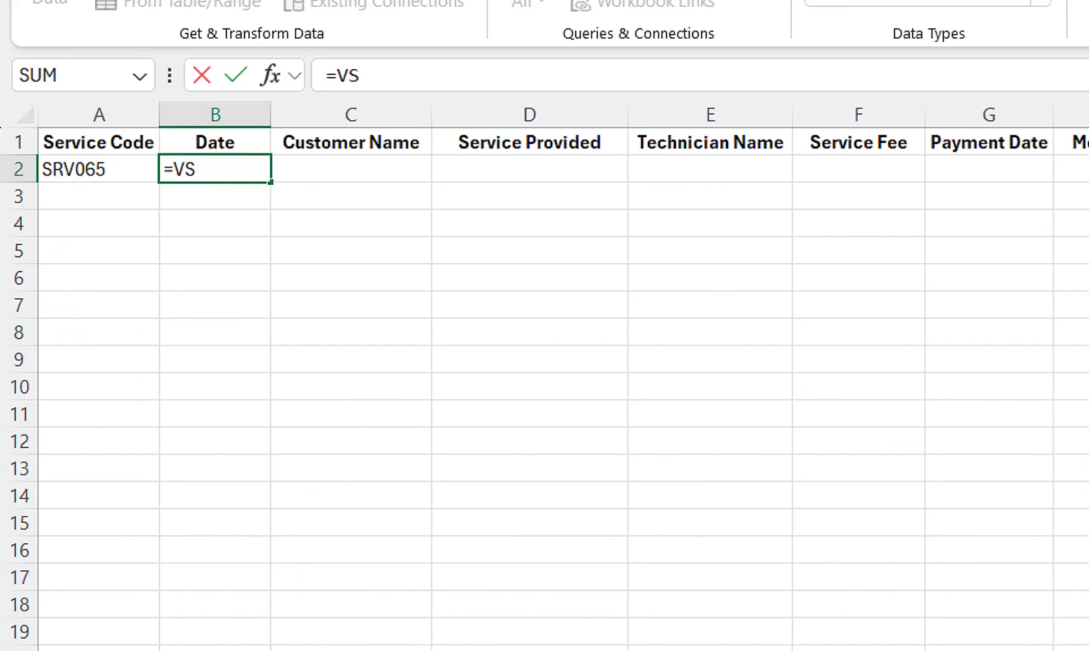
key("BackSpace")
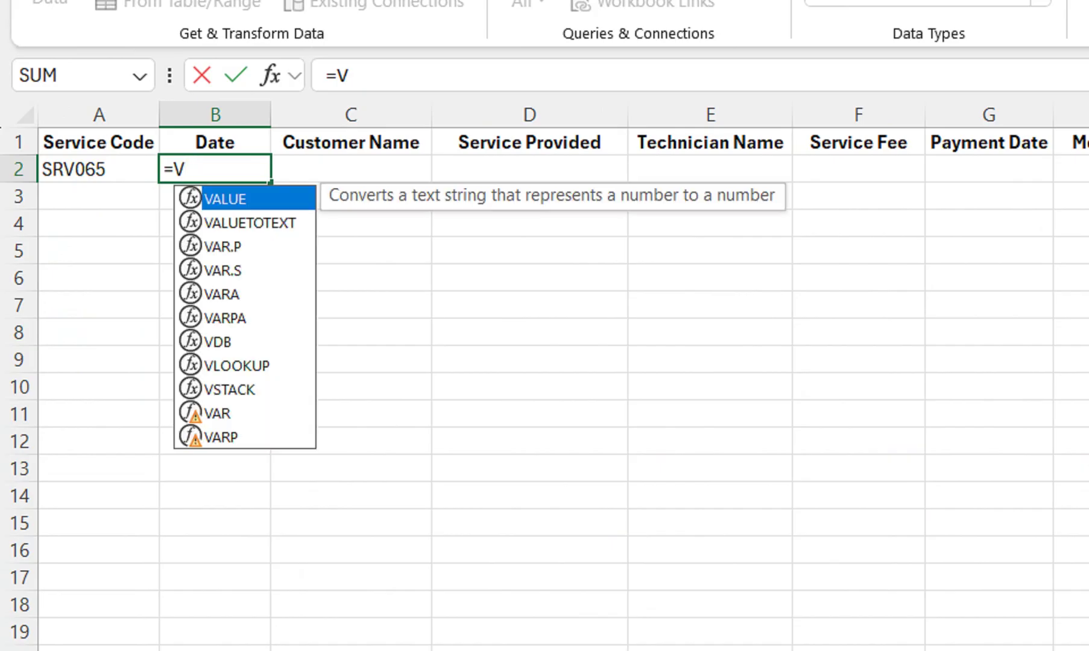
key("BackSpace")
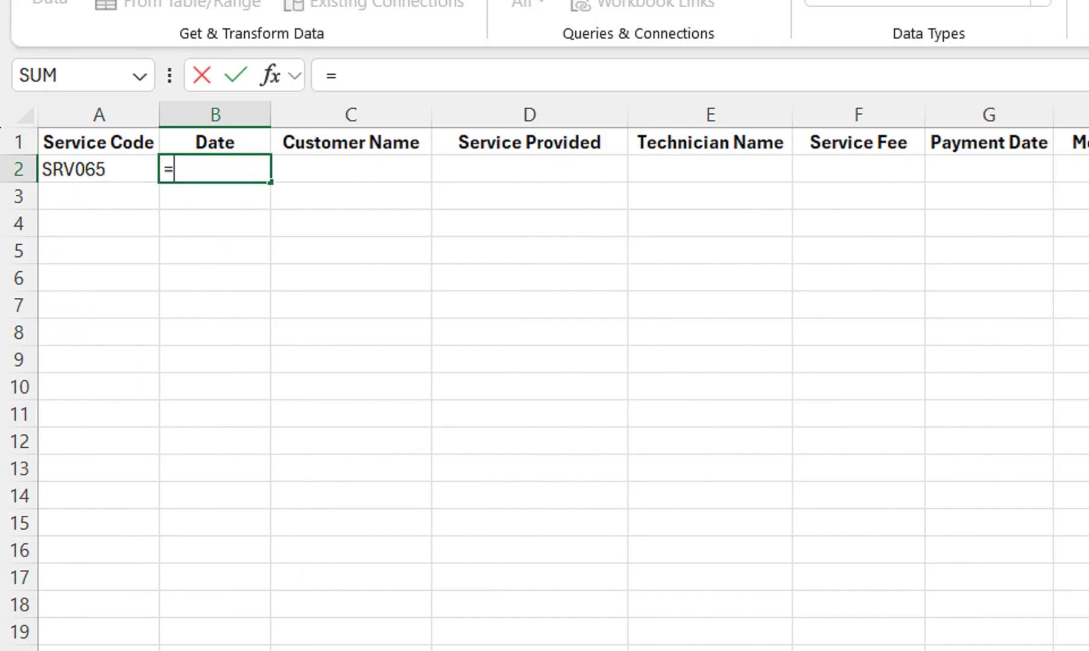
type("vs")
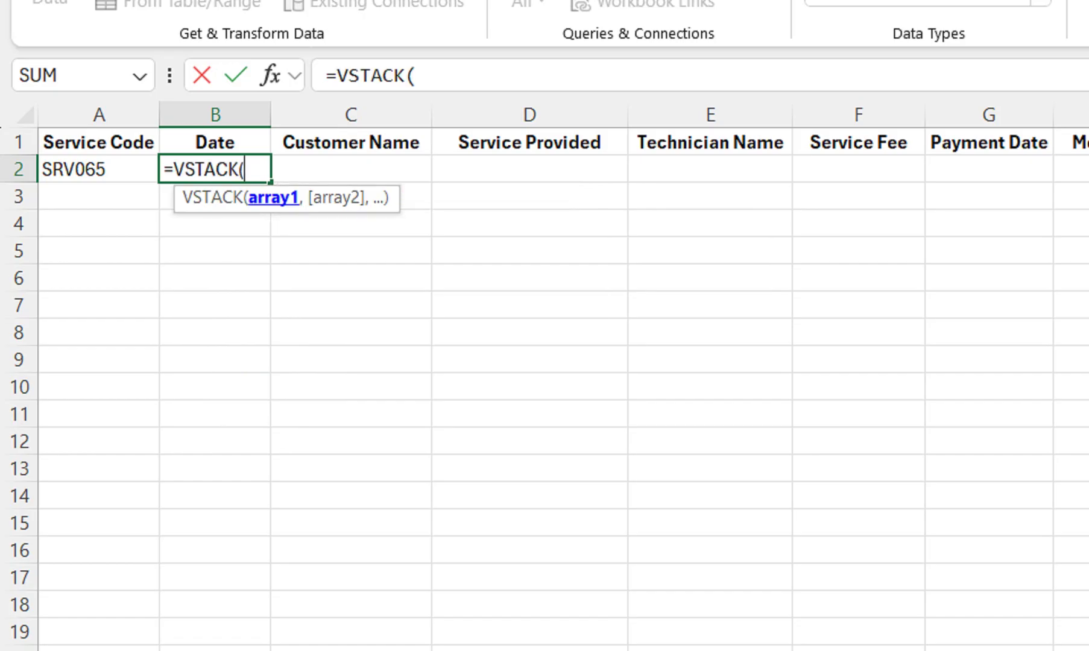
left_click(187, 599)
left_click_drag(99, 85, 938, 475)
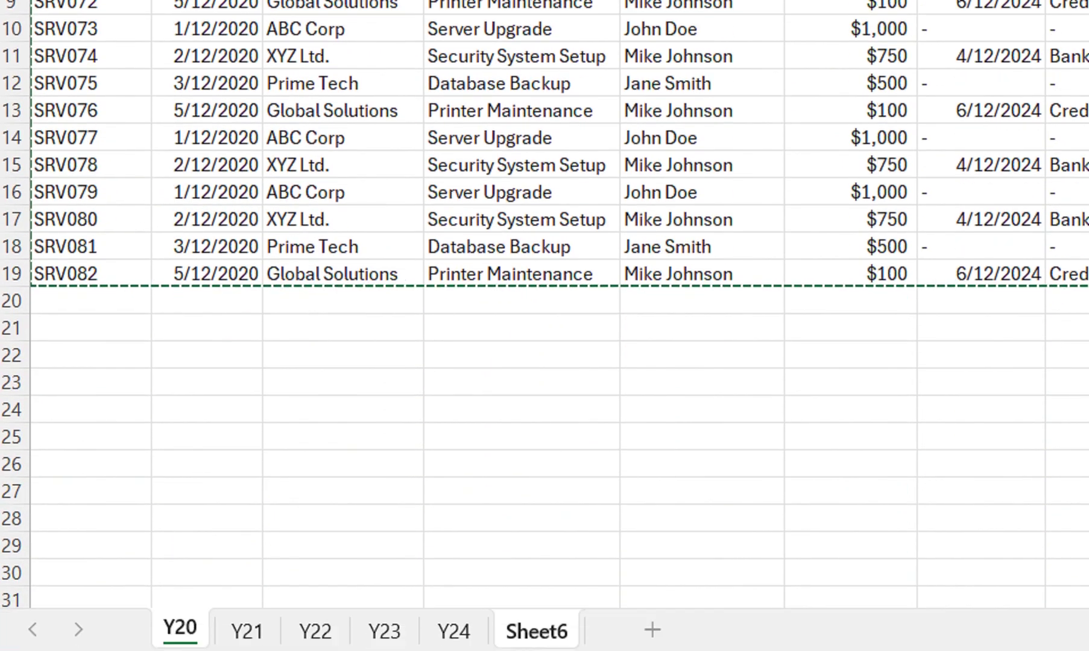
left_click(453, 601, "shift")
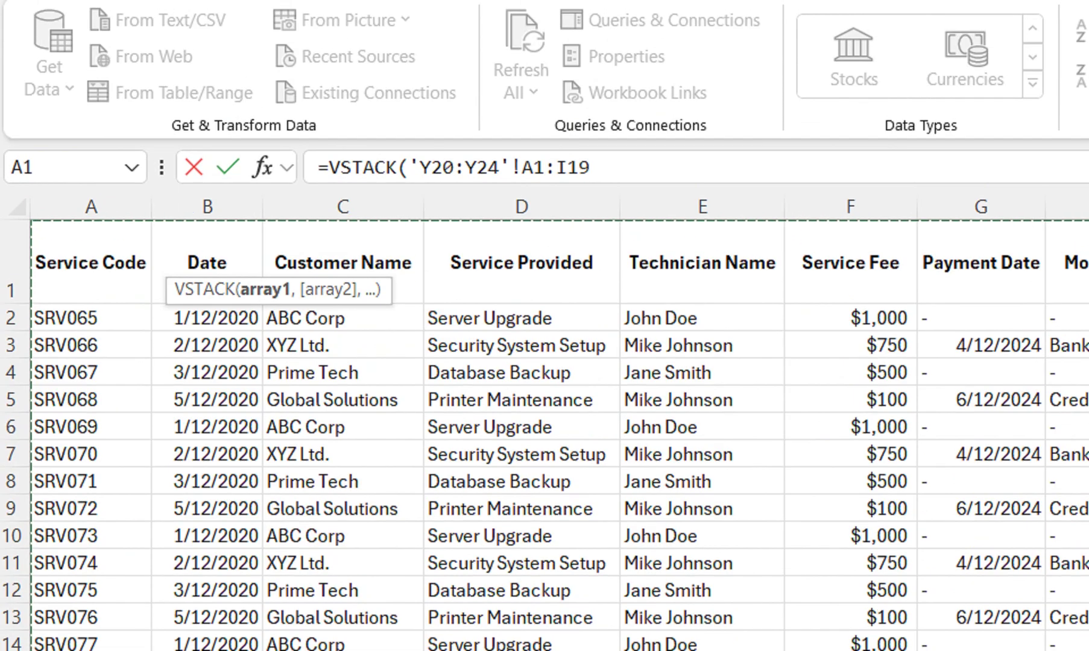
type(")")
key("Return")
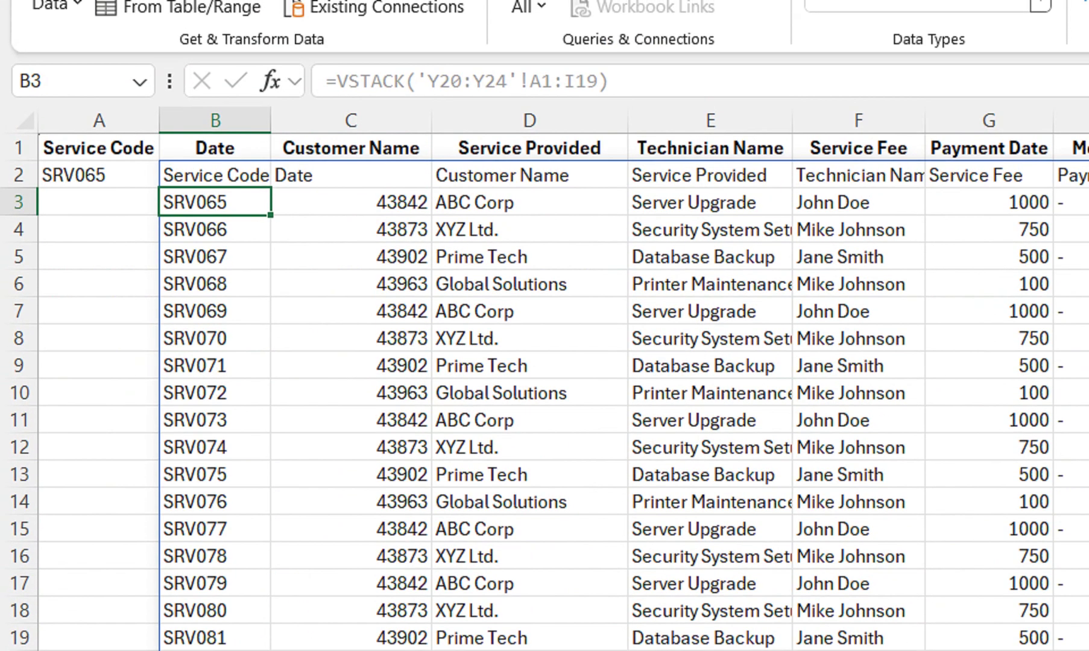
- Nest the B2 VSTACK formula in a VLOOKUP as the table array, with cell A2 as the lookup value
key("Up")
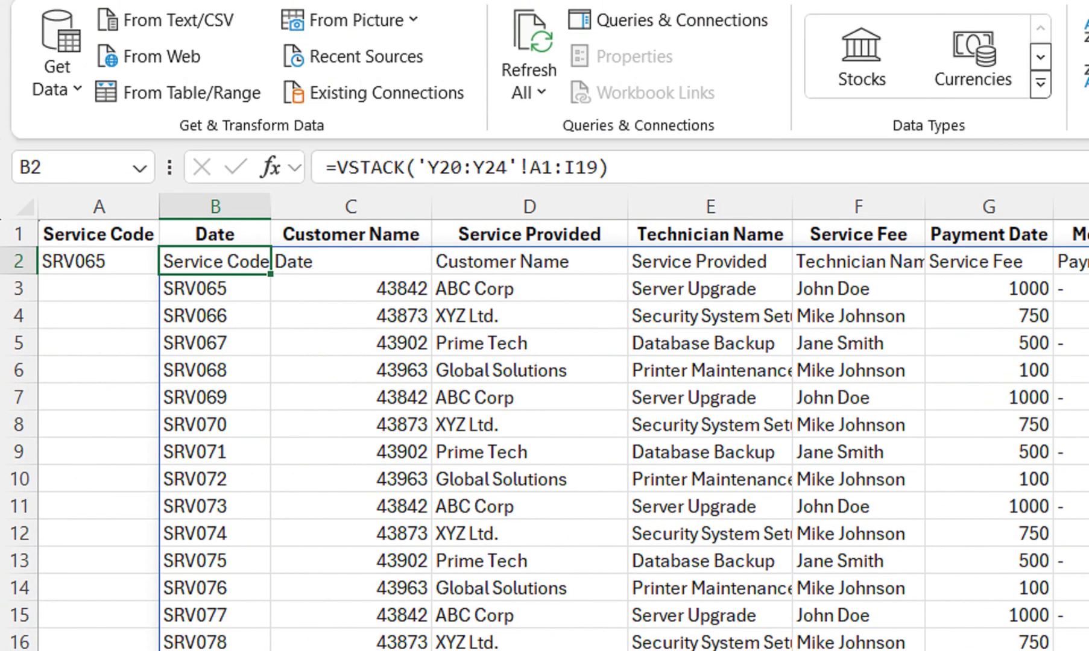
key("F2")
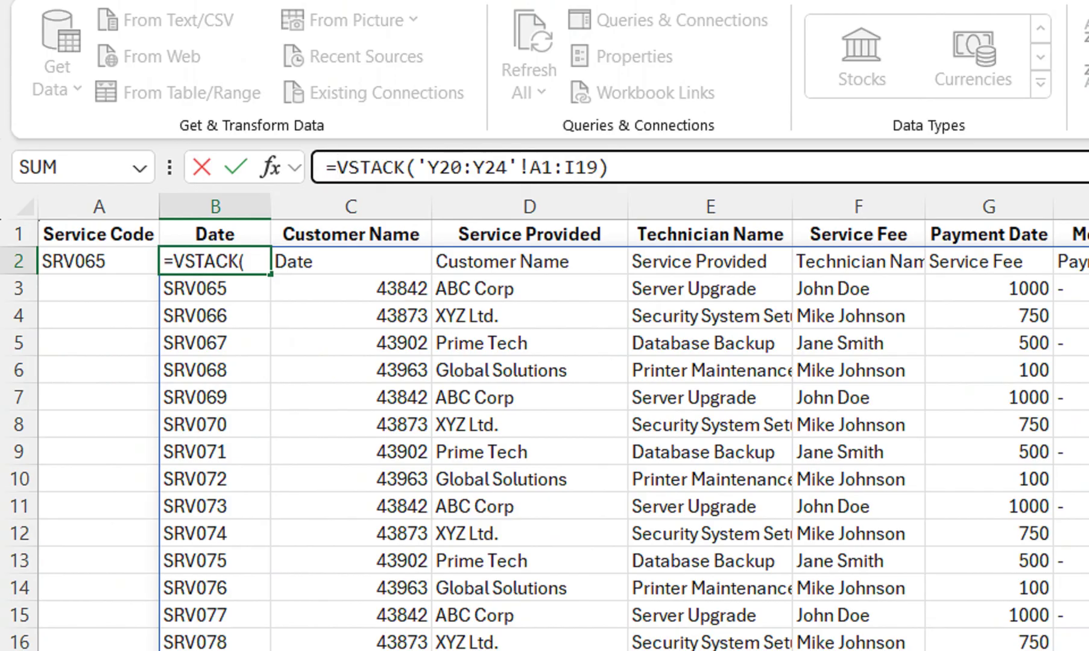
type("vl")
key("Tab")
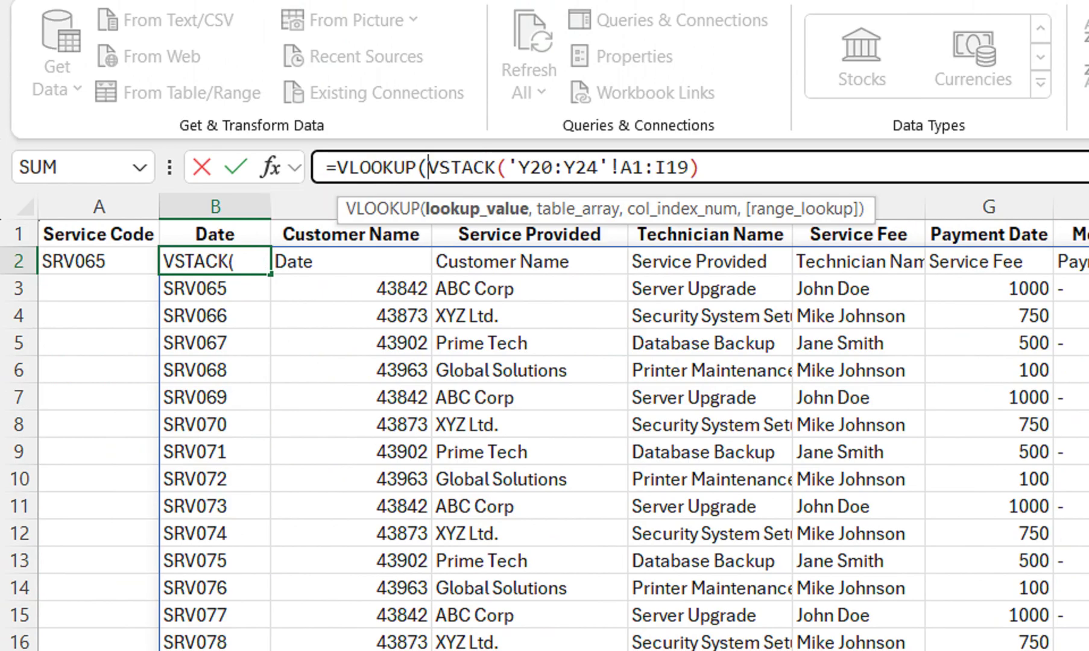
left_click(100, 261)
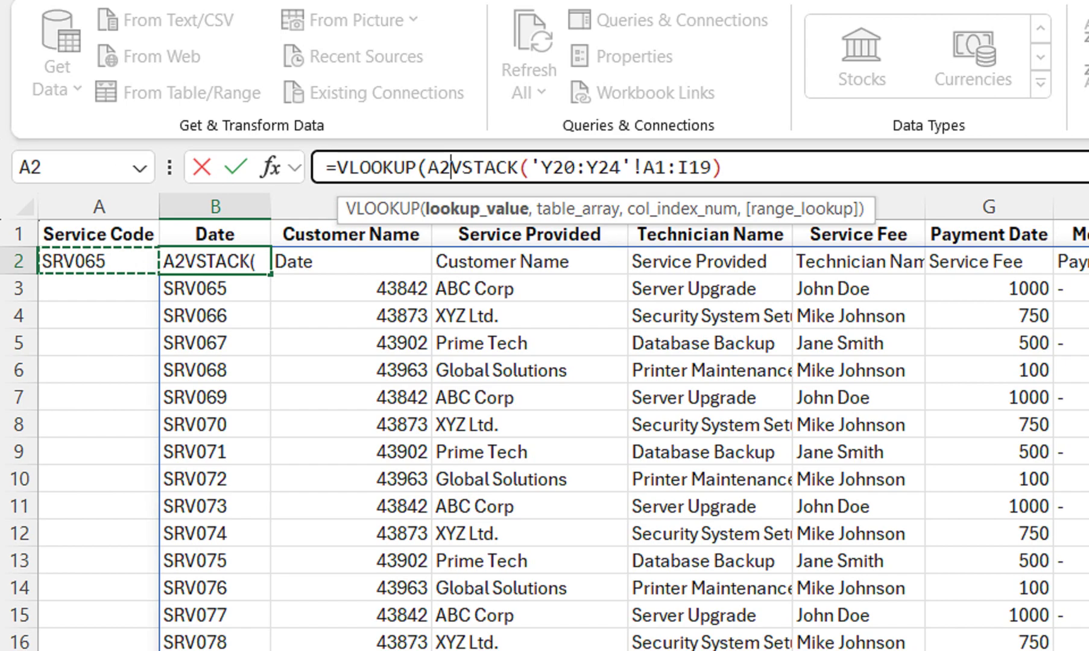
type(",")
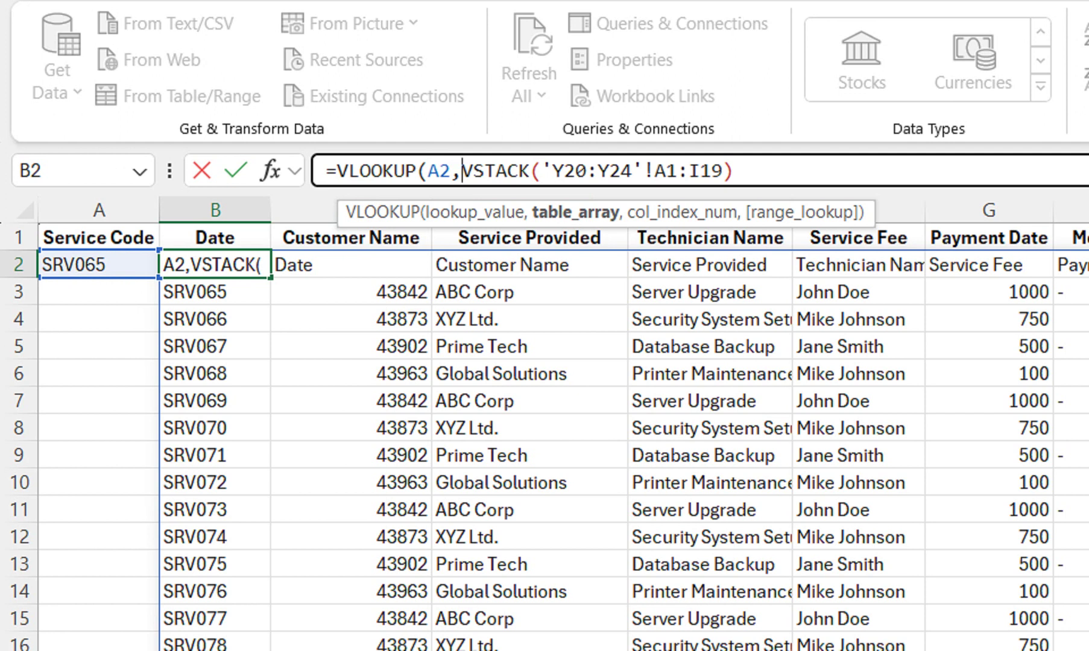
type(",")
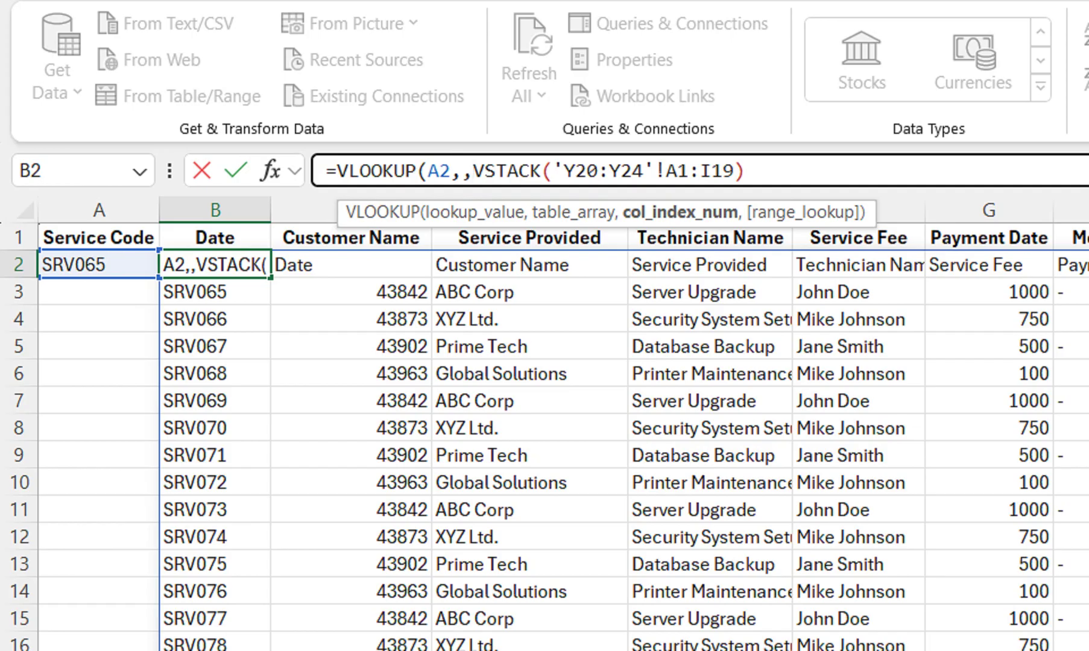
key("BackSpace")
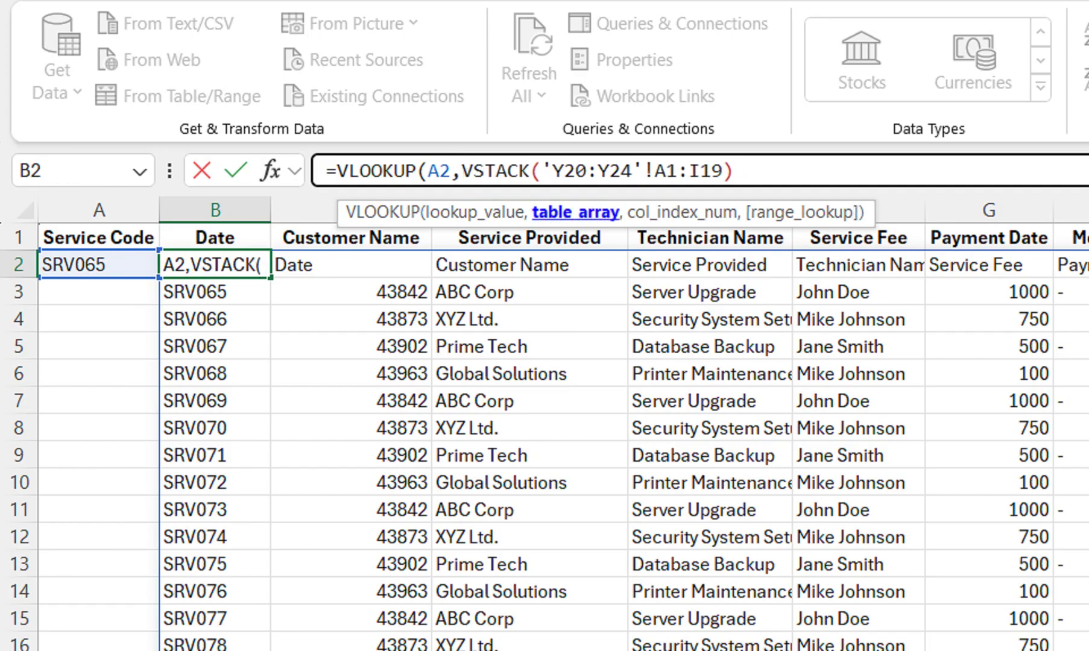
- Complete the B2 VLOOKUP with column index 2 and FALSE for an exact match, and enter it
left_click(735, 170)
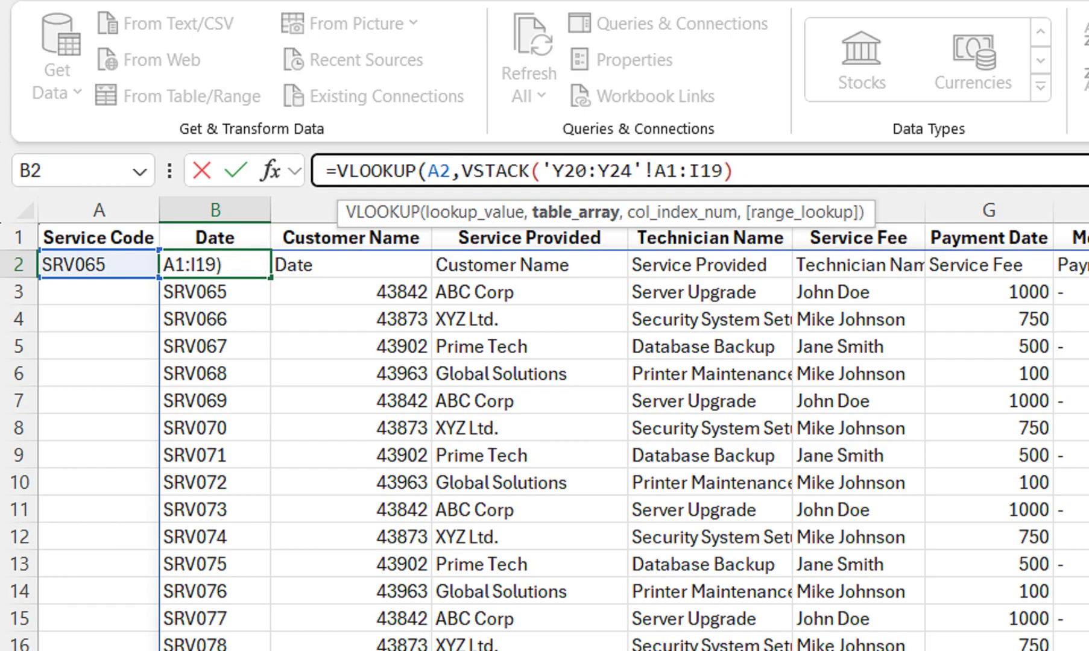
type(",")
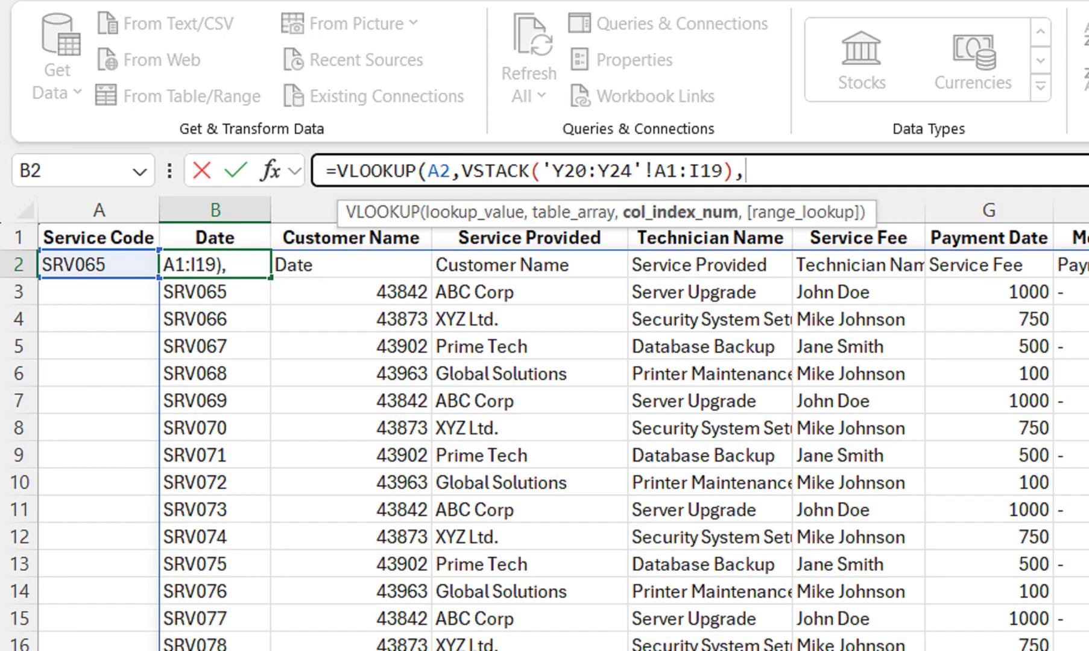
type("2,")
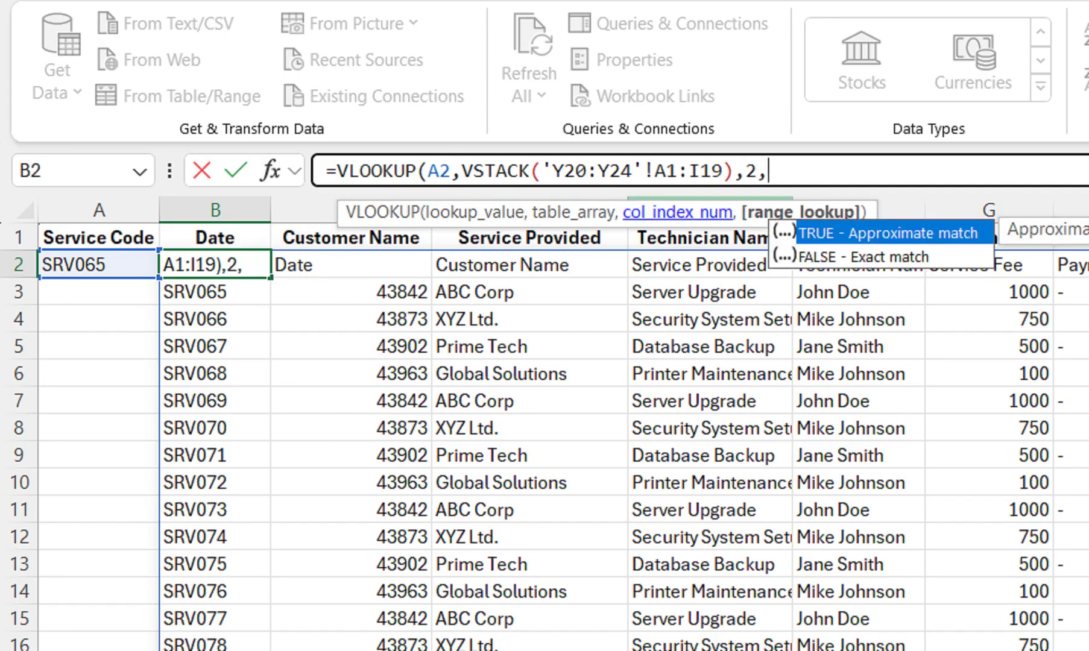
key("Down")
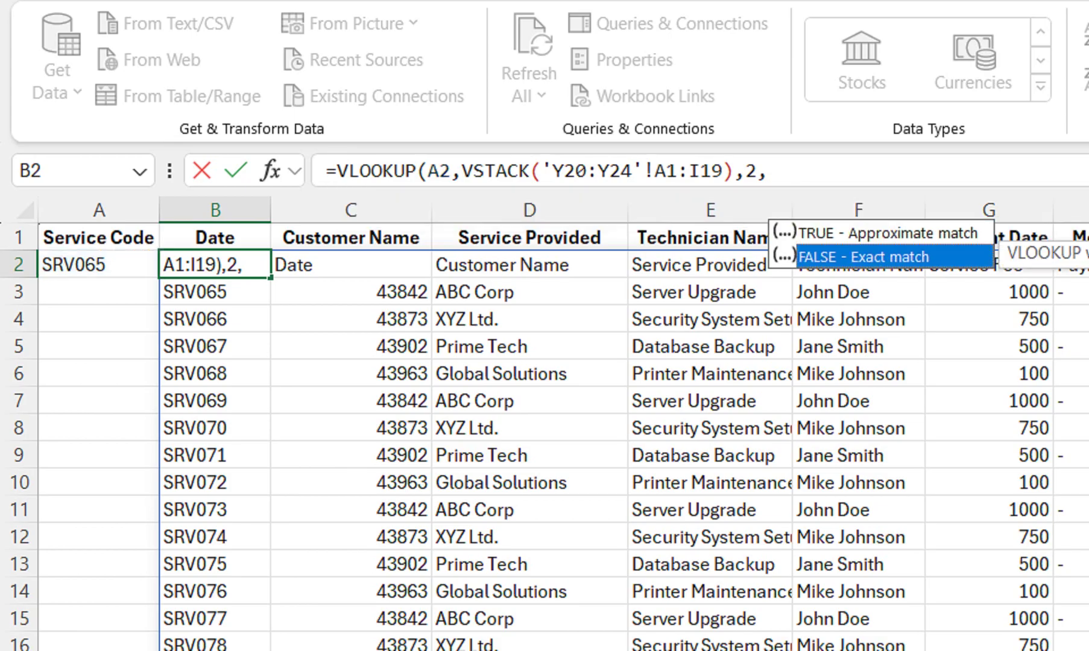
key("Tab")
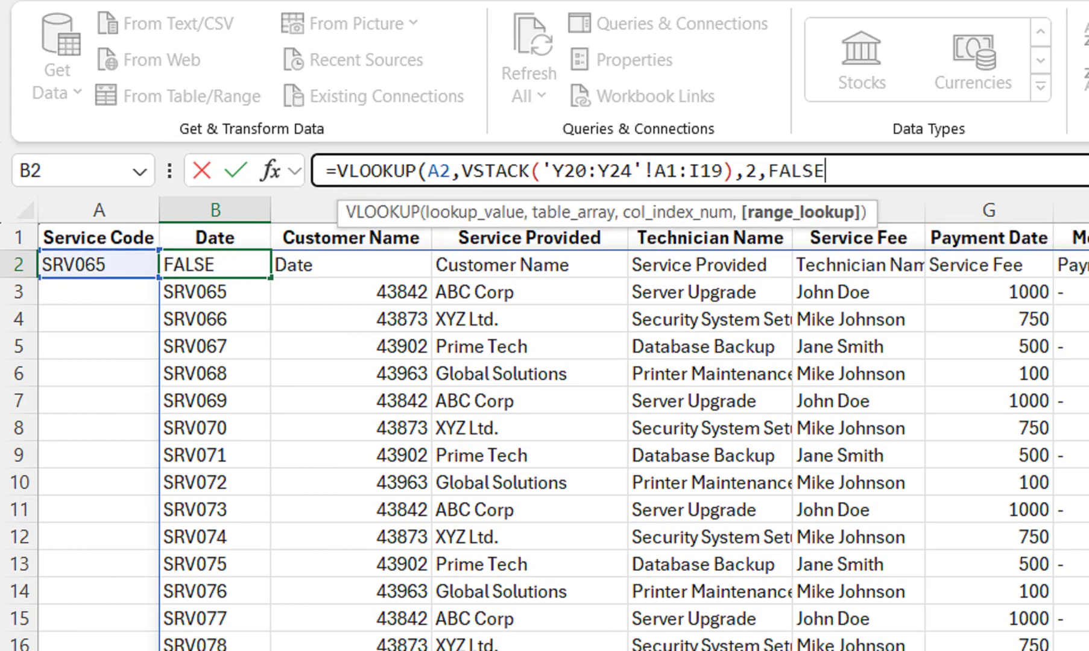
type(")")
key("Return")
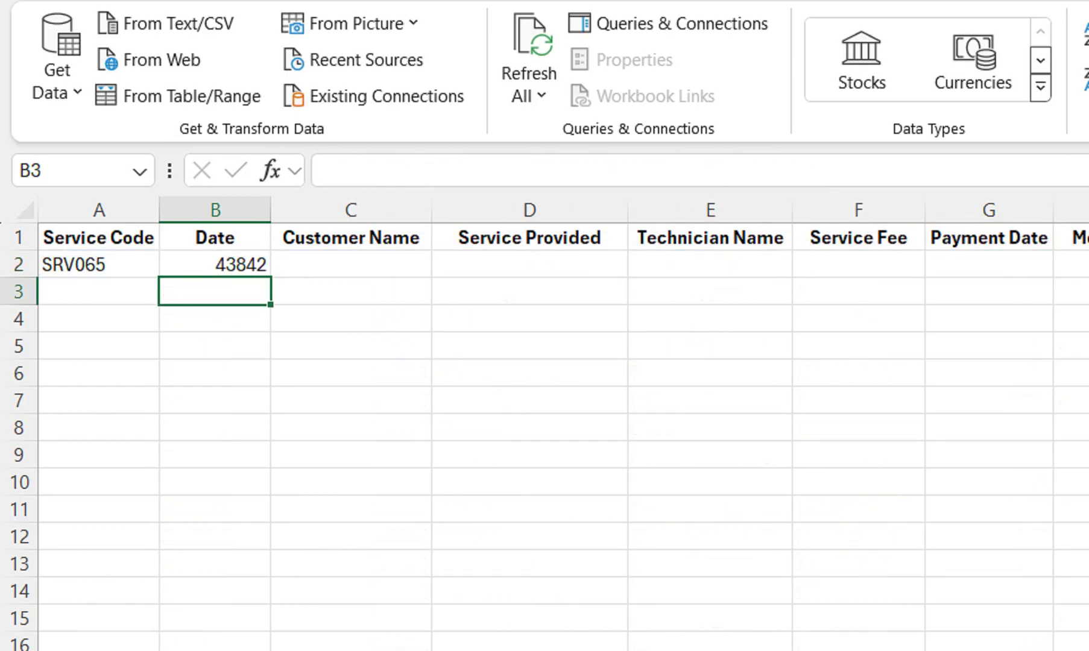
- Apply the day-month-year date format to cell B2
left_click(215, 264)
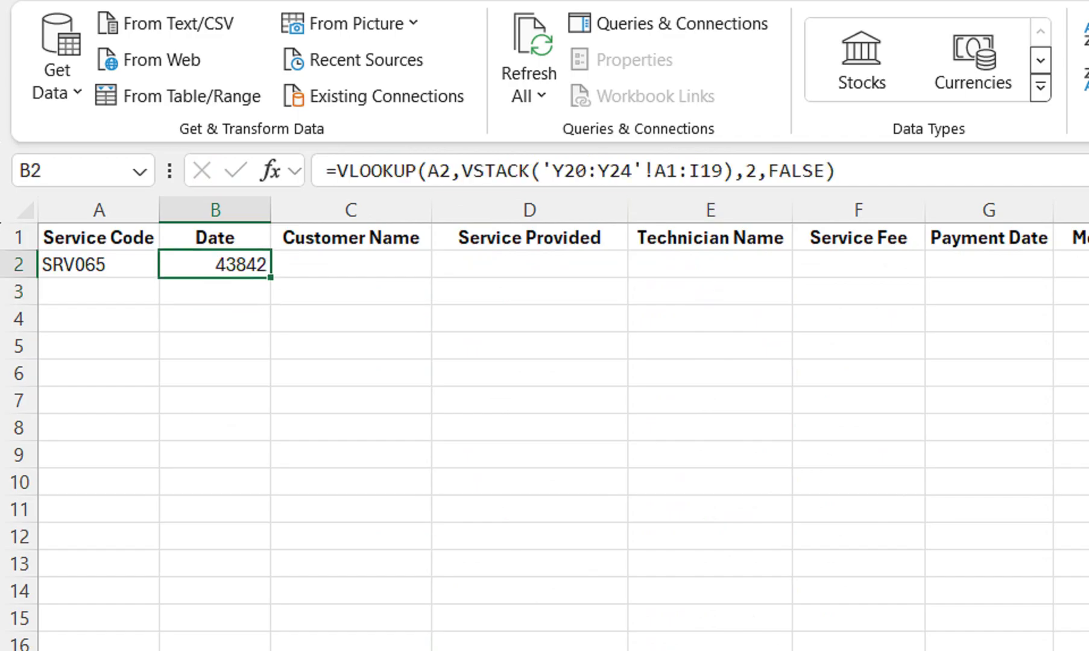
key("ctrl+shift+3")
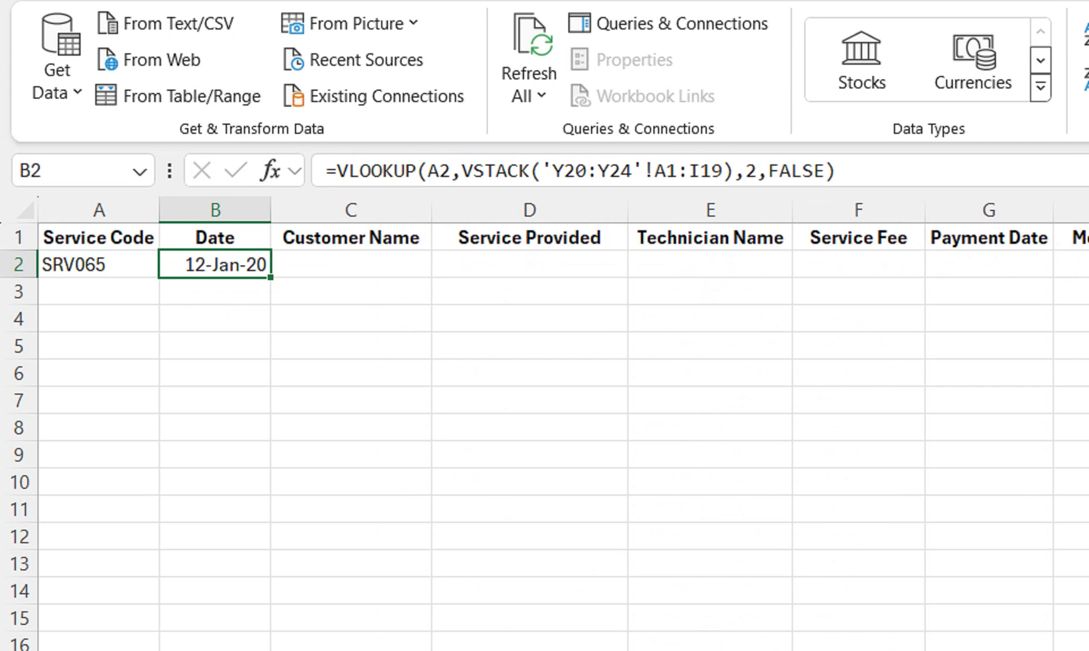
key("Left")
key("Right")
- Choose service code SRV051 from the dropdown list in cell A2
key("Left")
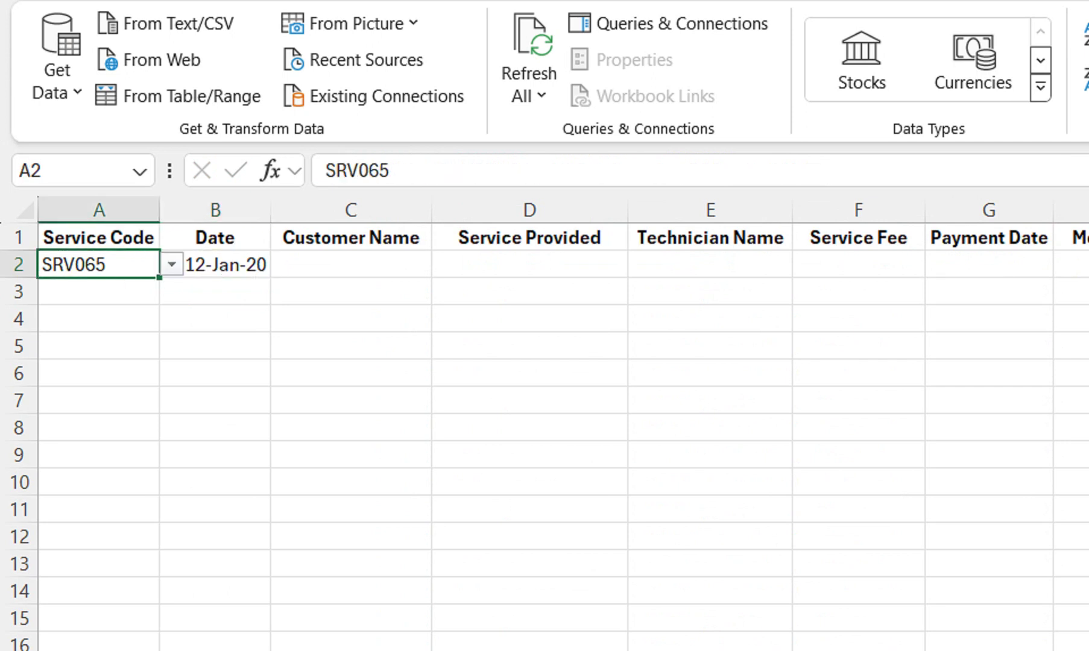
key("alt+Down")
left_click_drag(172, 320, 172, 492)
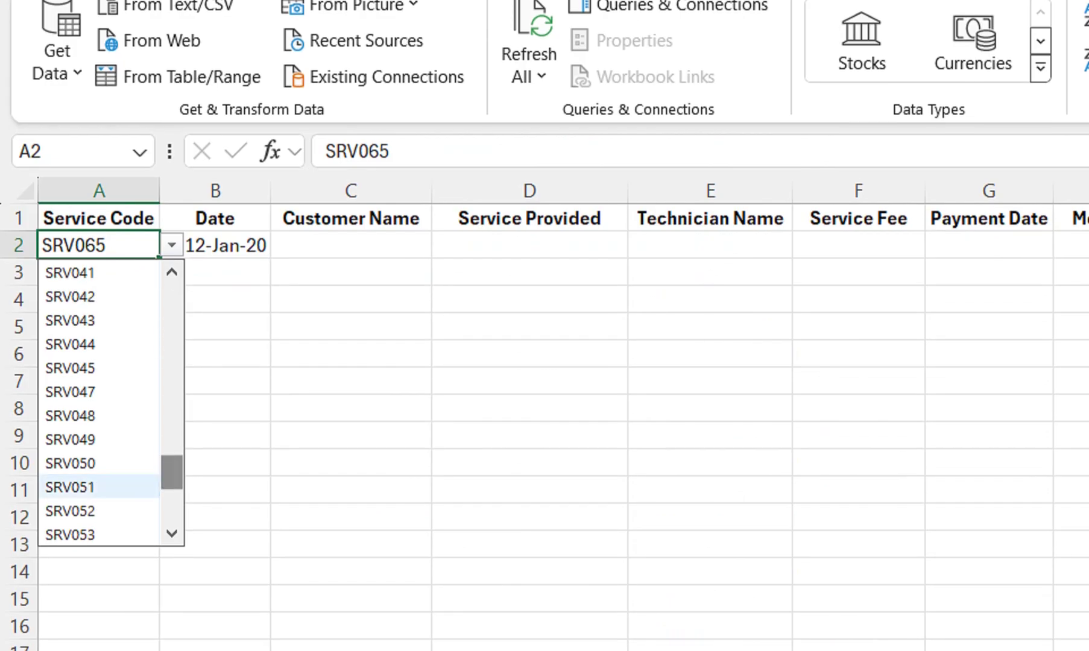
left_click(71, 507)
left_click(215, 257)
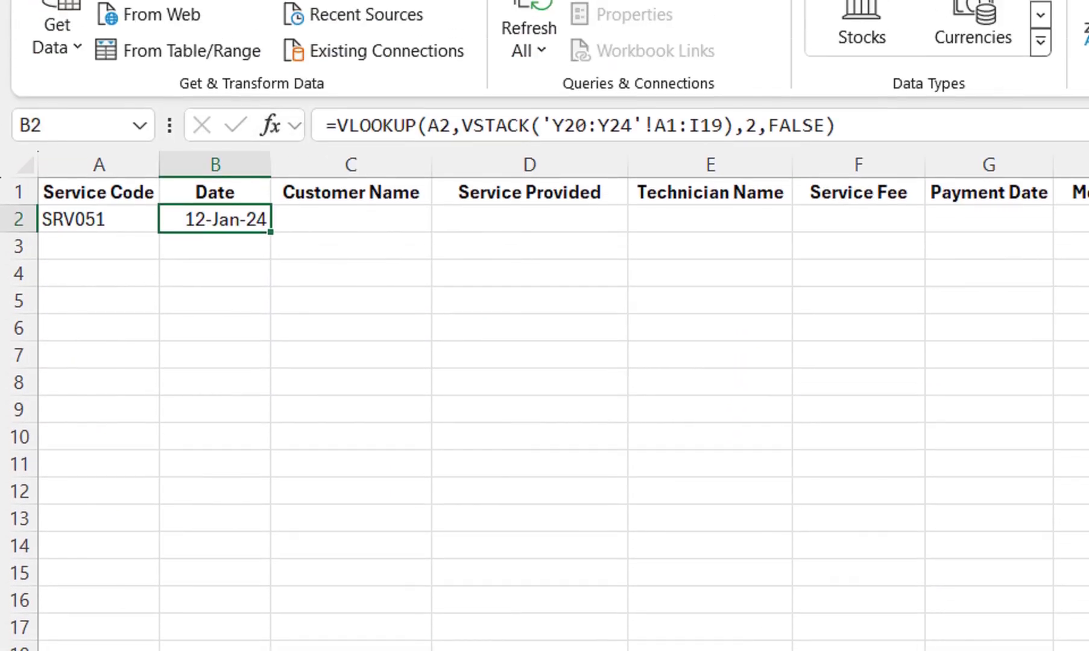
left_click(99, 223)
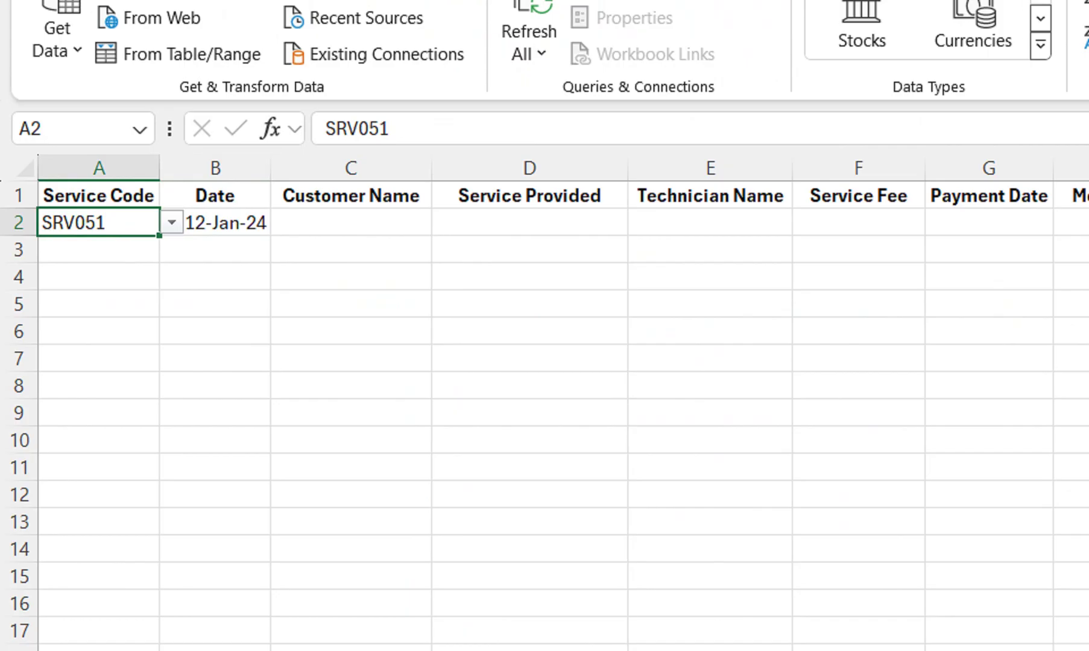
left_click(215, 250)
- Copy the VSTACK('Y20:Y24'!A1:I19) expression out of the VLOOKUP formula in cell B2
left_click(215, 223)
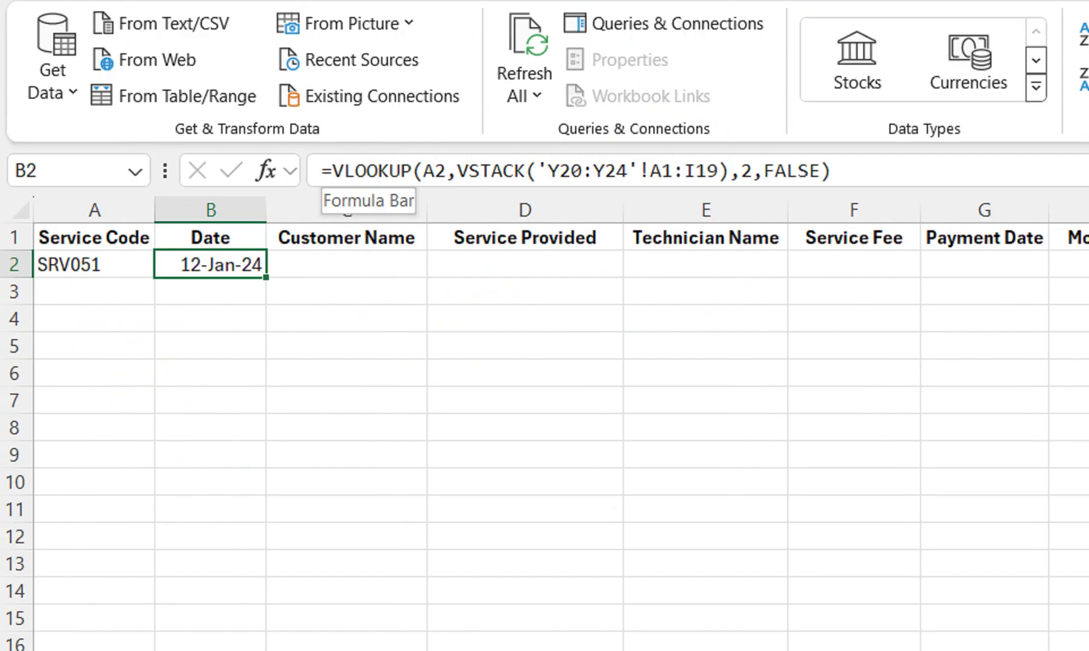
left_click(333, 171)
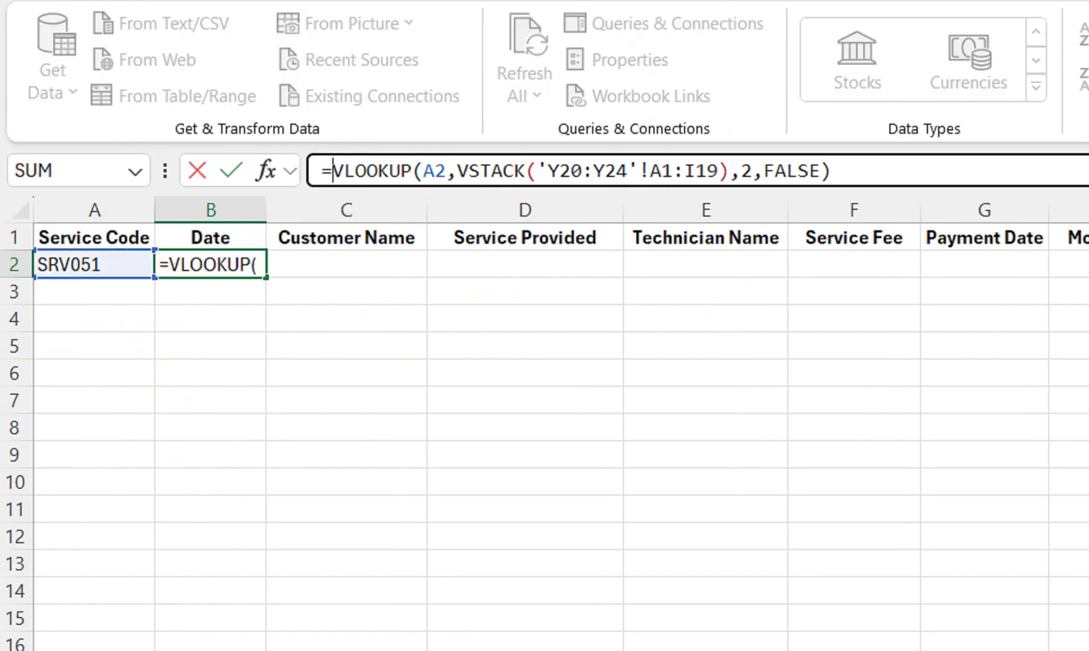
left_click_drag(457, 171, 730, 172)
key("ctrl+c")
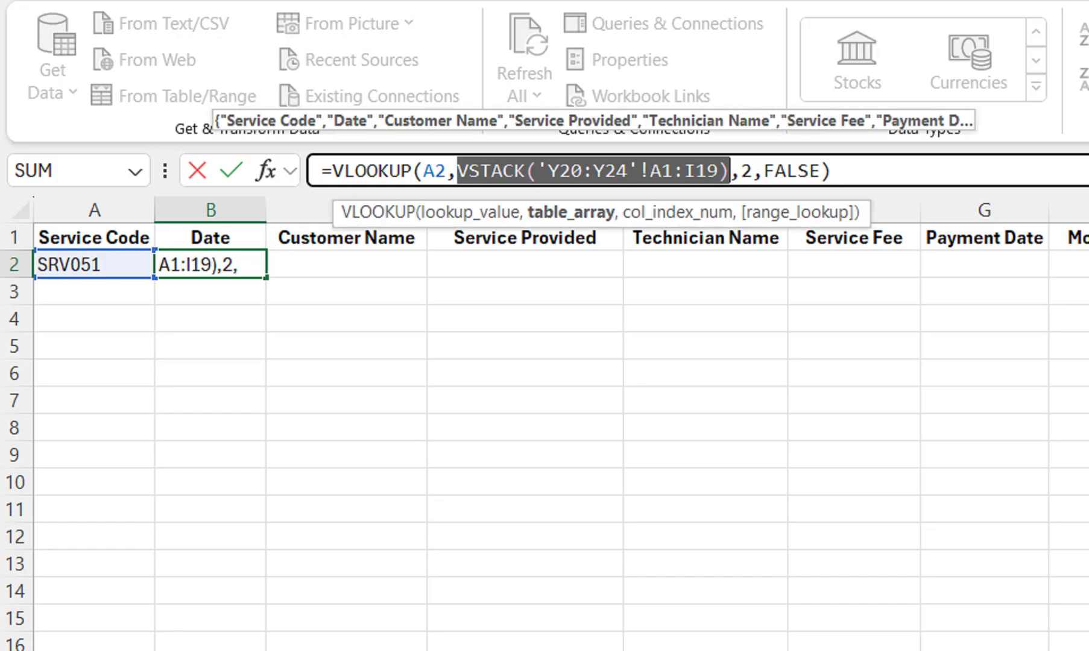
key("Return")
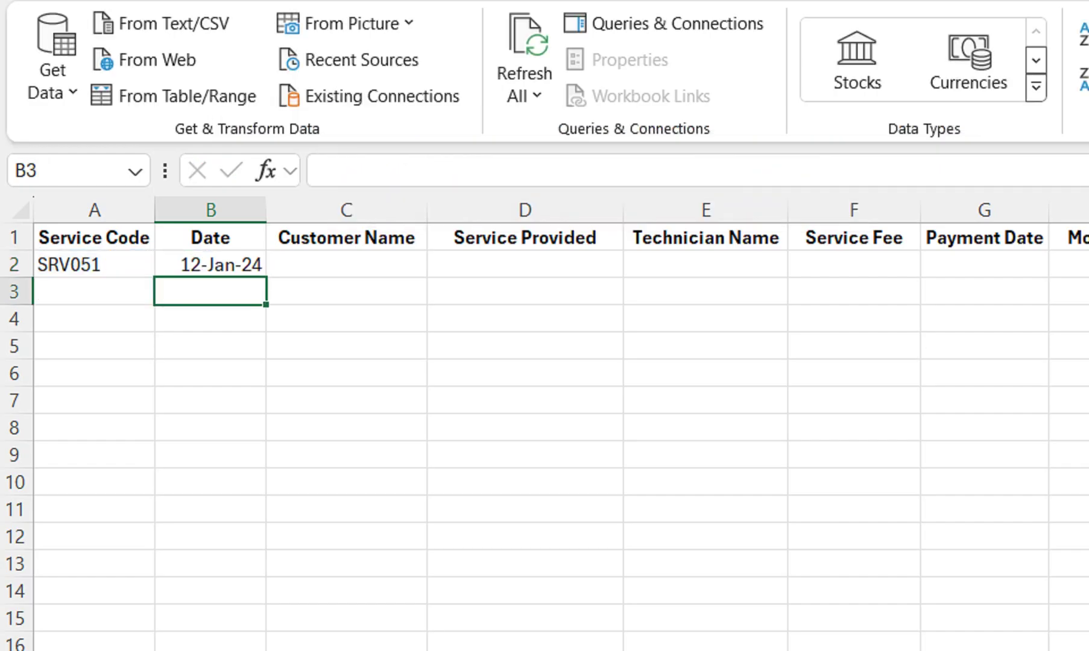
- Replace the formula in B2 with a LET that defines da as the copied VSTACK('Y20:Y24'!A1:I19), pasted without active content
key("Up")
key("Delete")
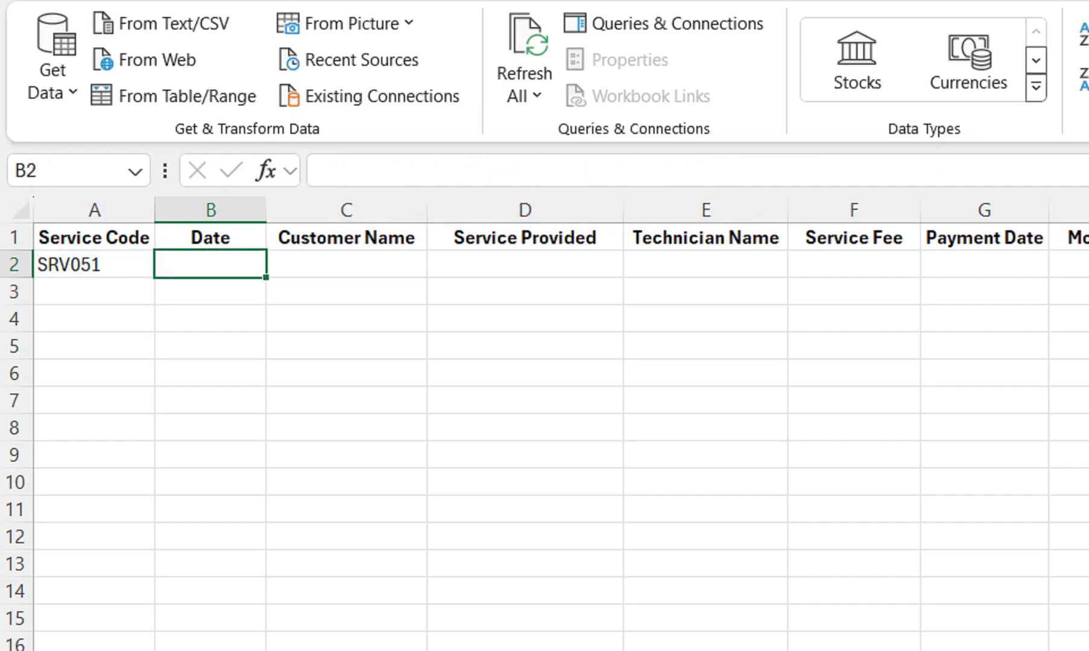
type("=let")
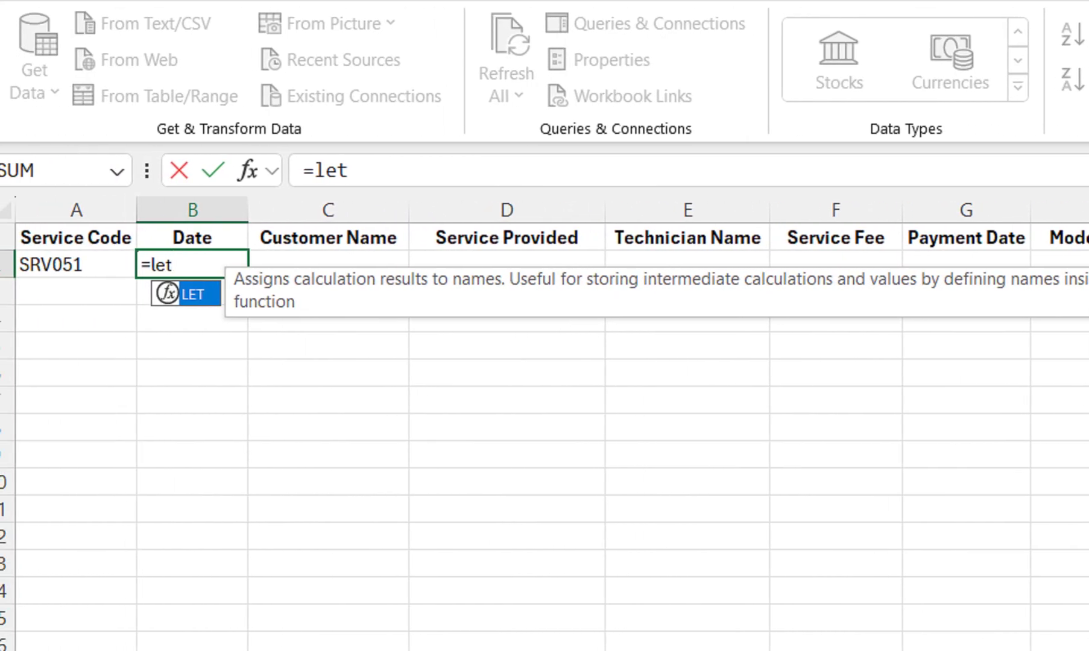
type("(")
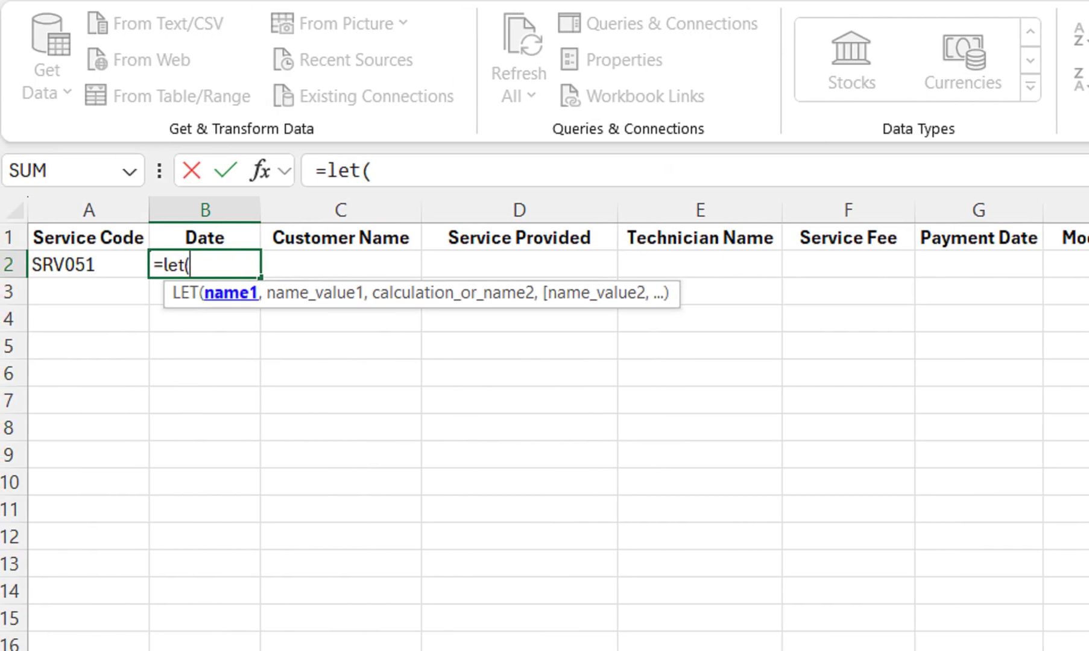
type("da,")
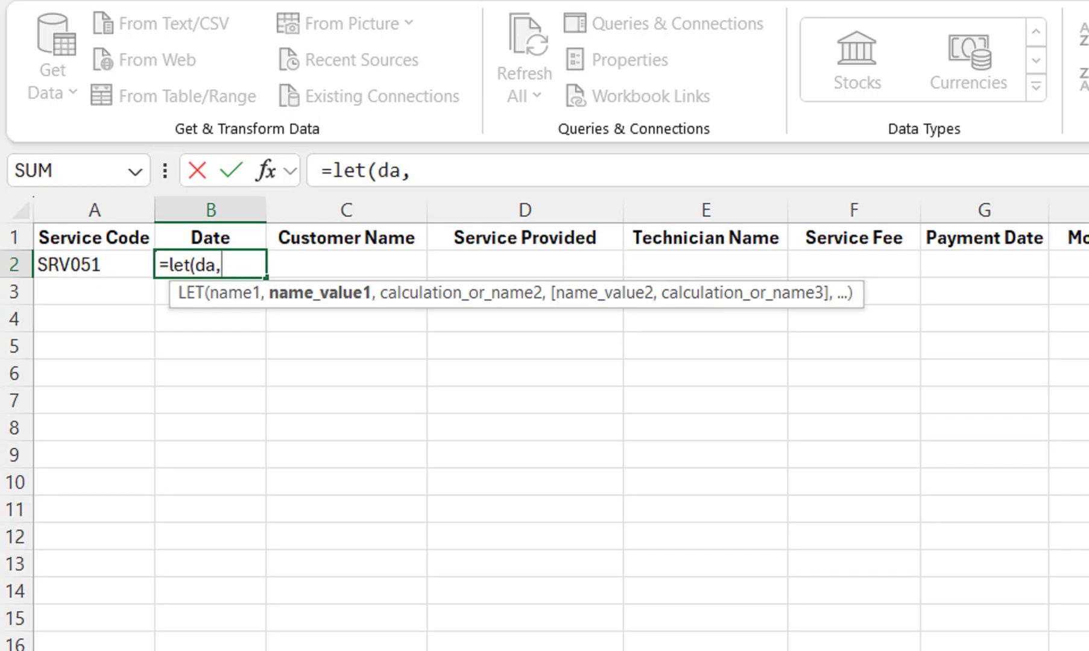
key("ctrl+v")
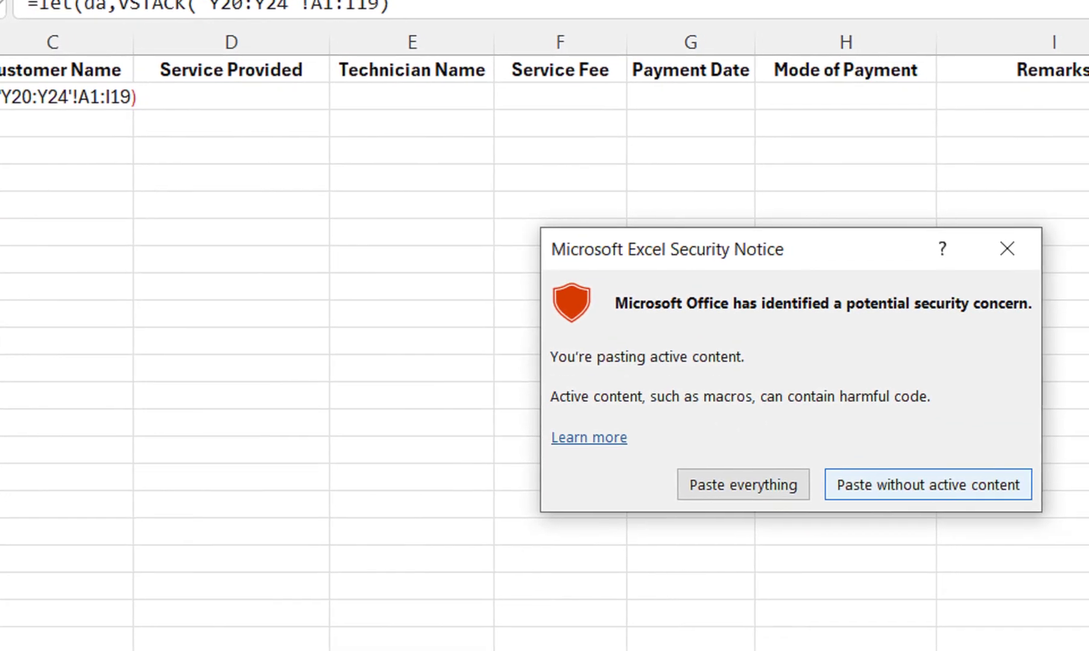
left_click(927, 484)
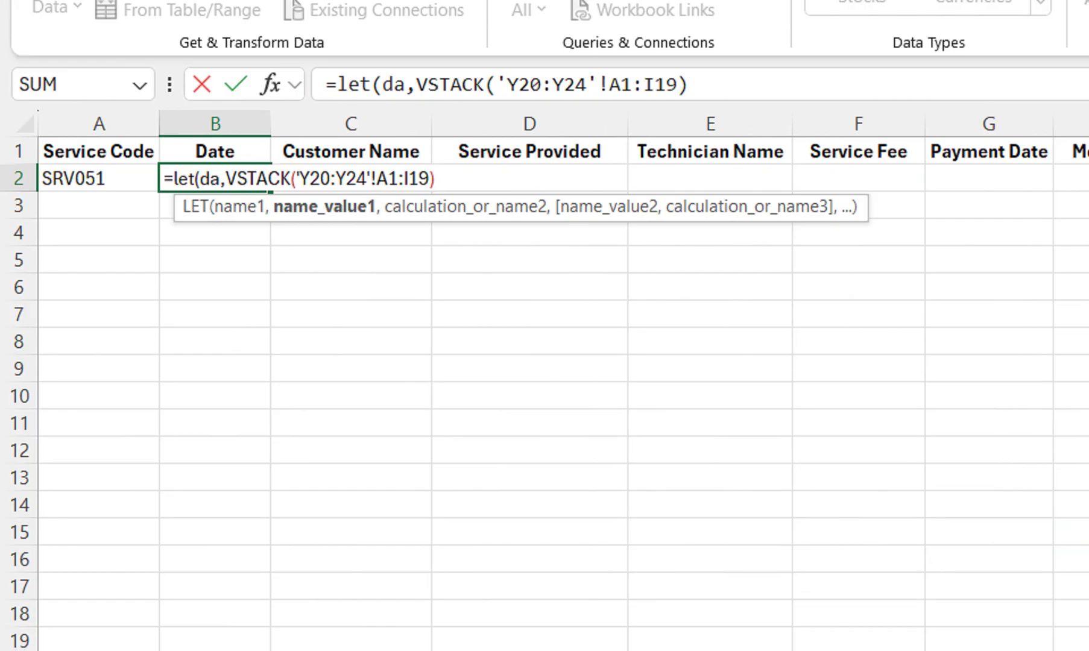
type(",")
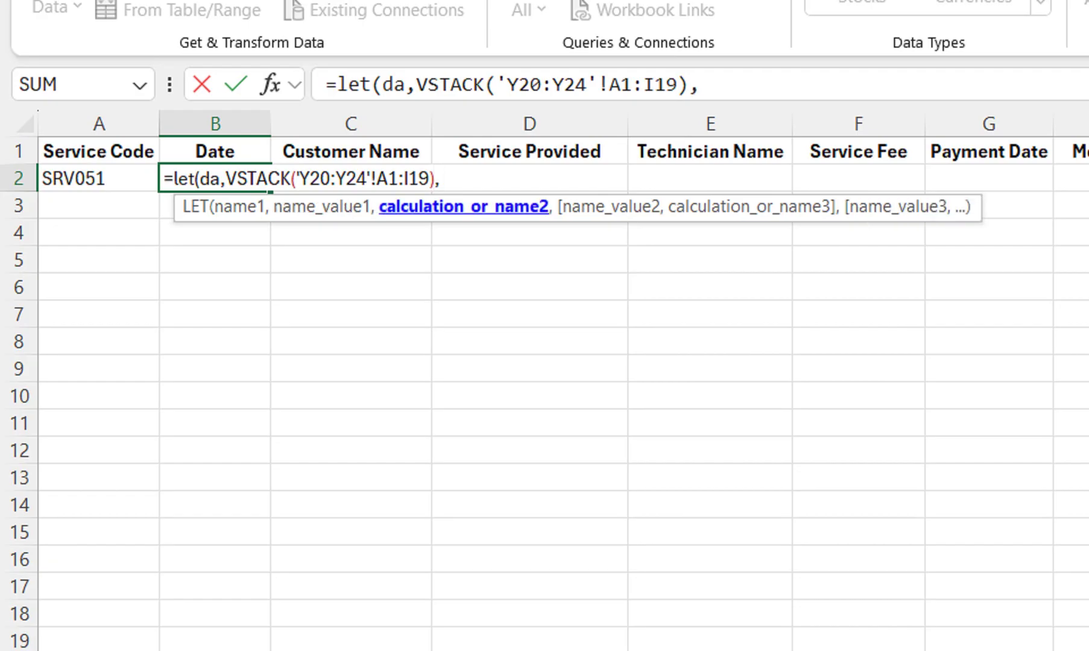
- Add a VLOOKUP with $A2 as lookup value and da as table array, and begin a MATCH function for its column index
type("vl")
key("Tab")
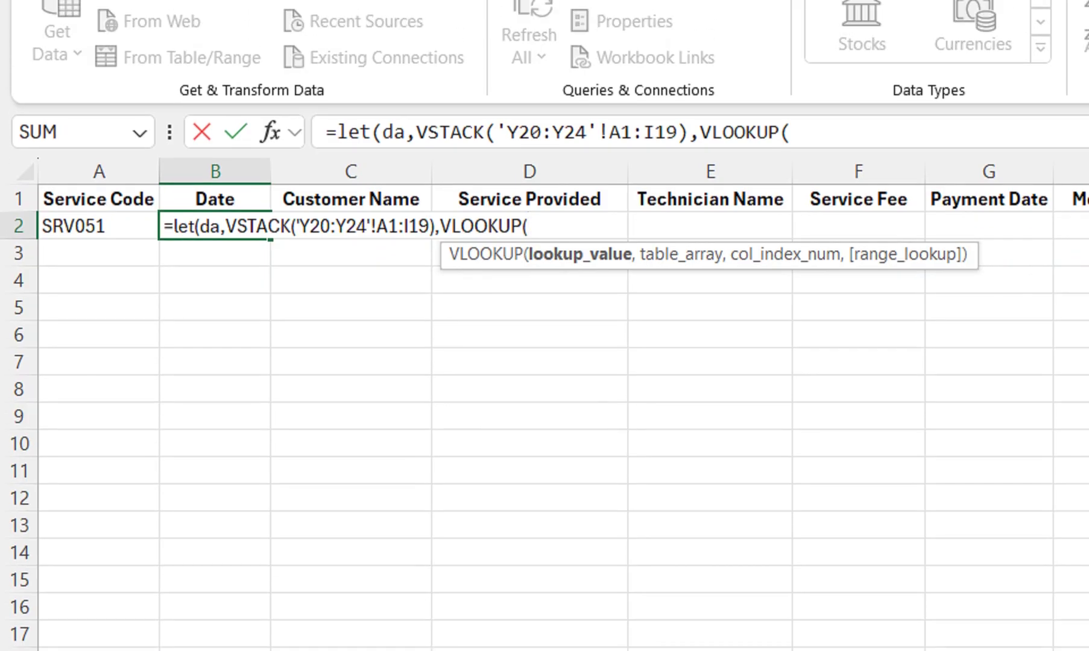
key("Left")
key("F4")
key("F4")
key("F4")
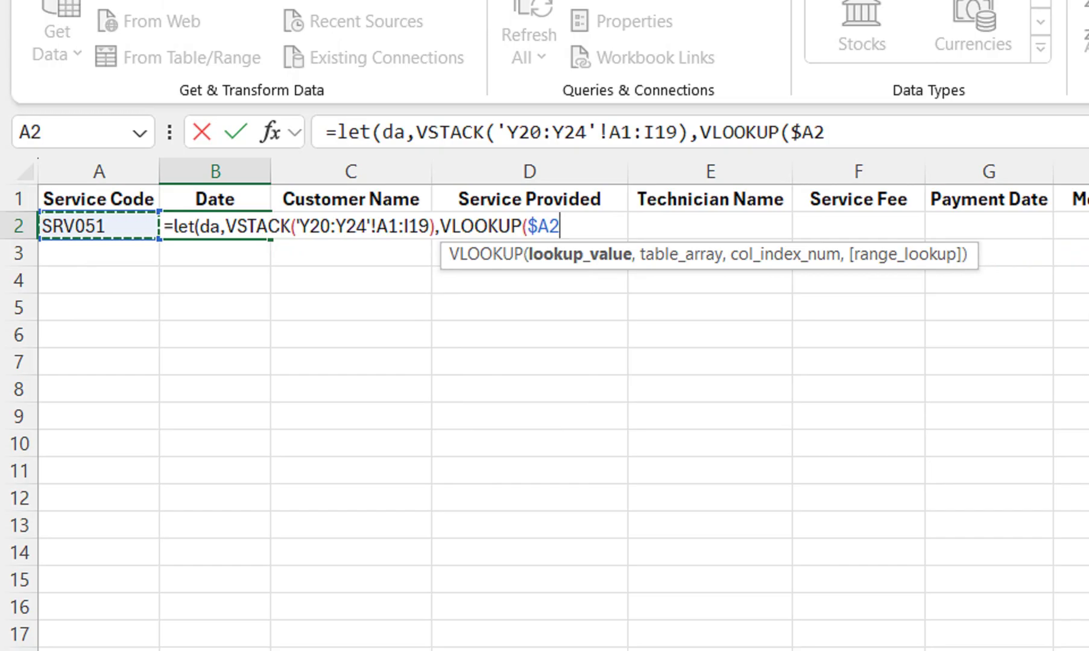
type(",")
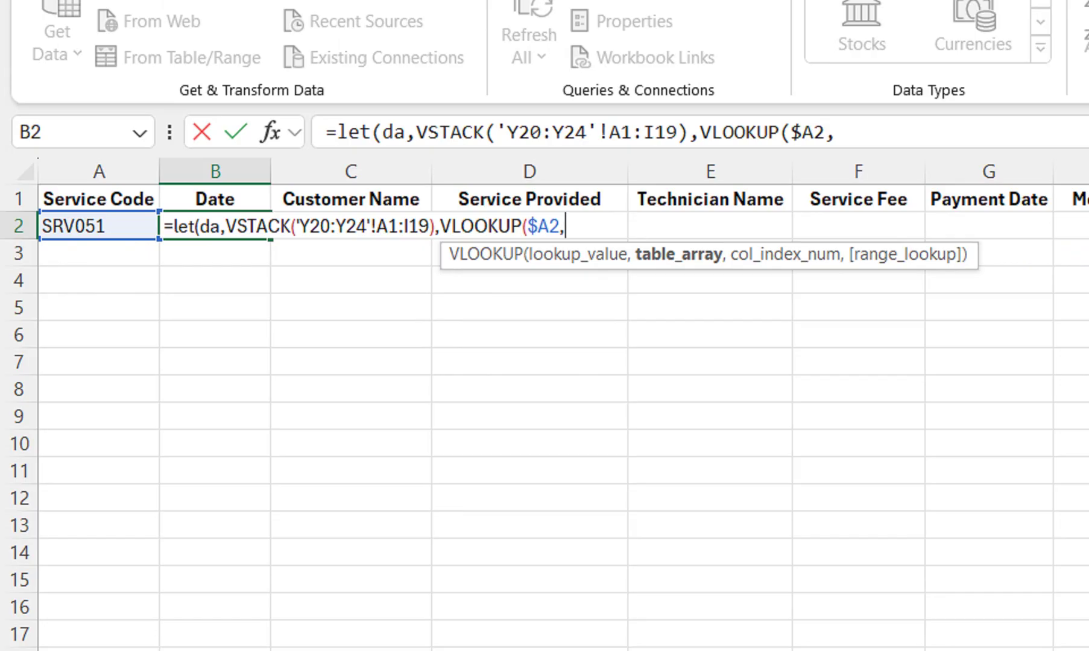
type("da")
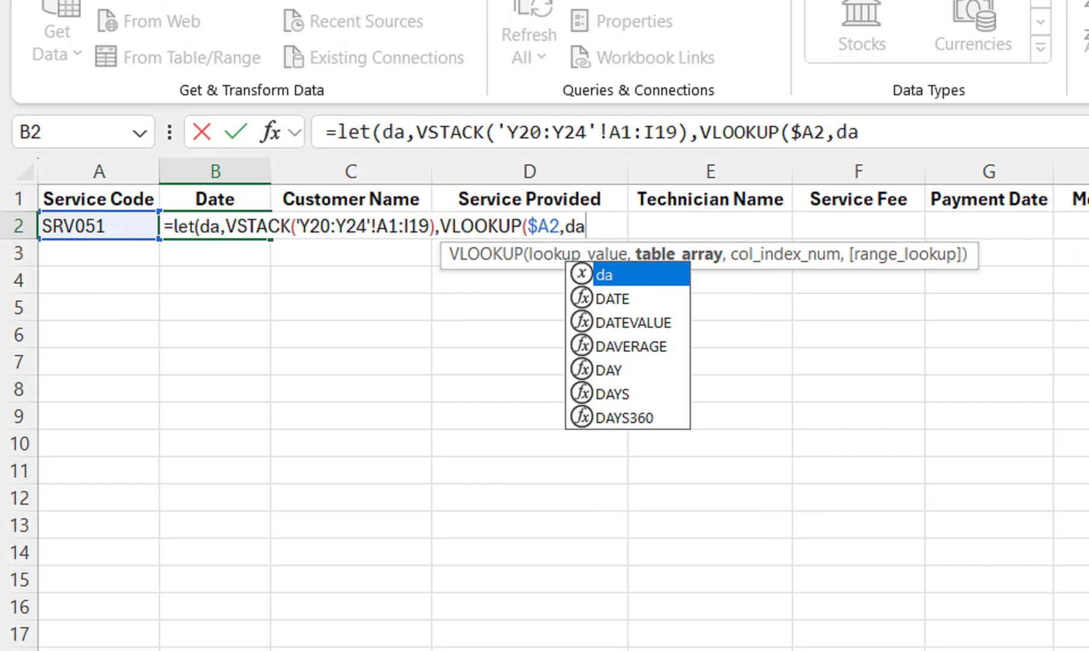
type(",")
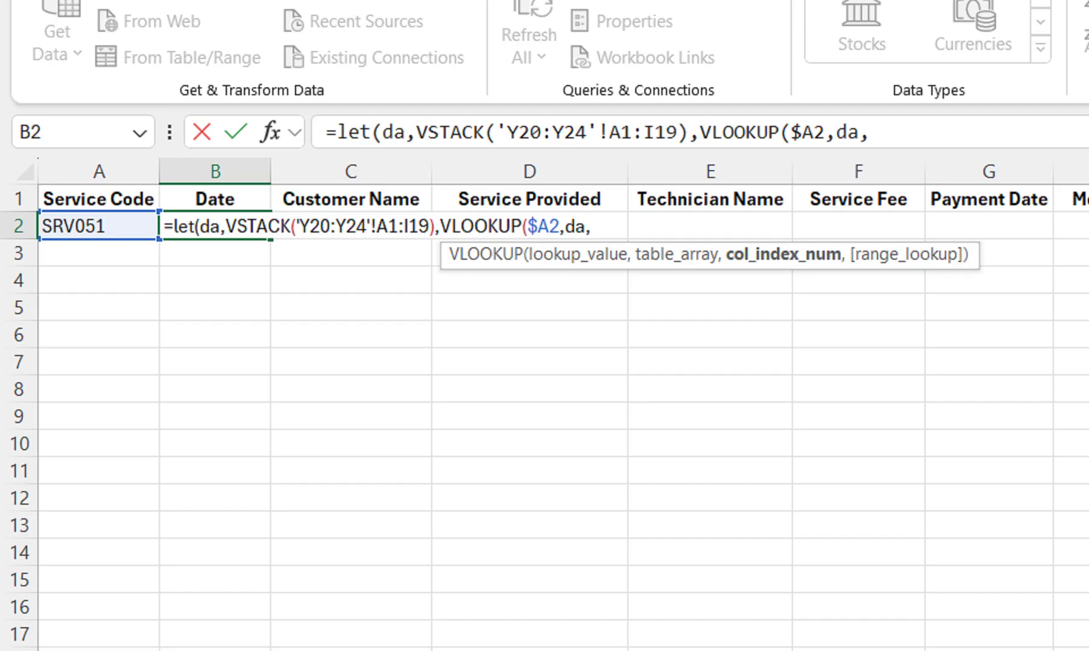
type("m")
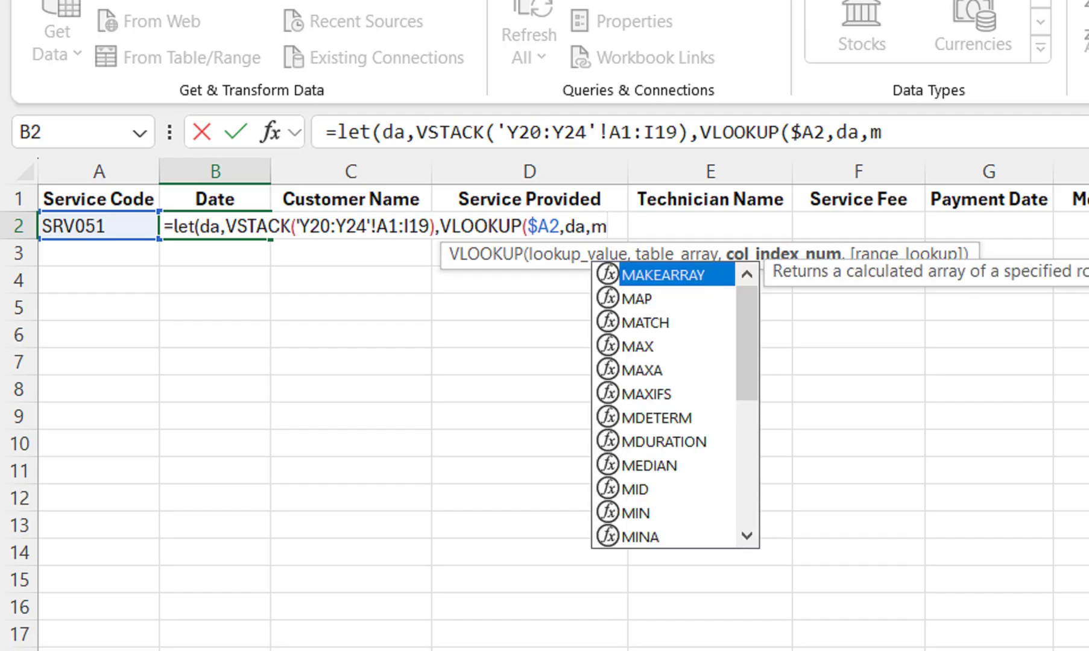
type("a")
key("Tab")
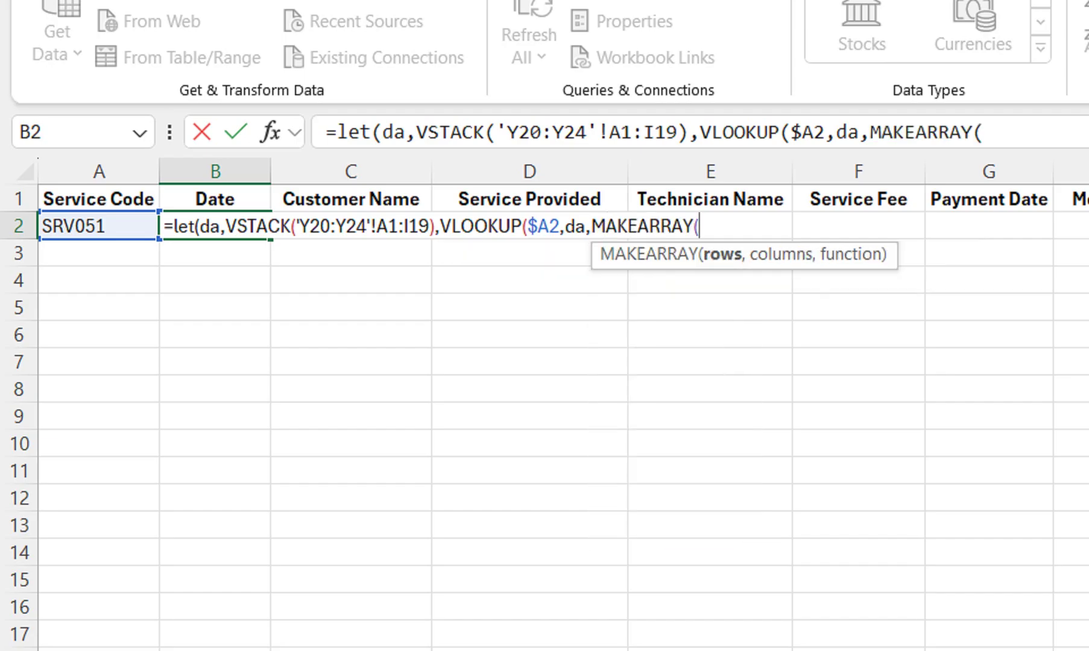
key("BackSpace")
key("BackSpace")
key("BackSpace")
key("BackSpace")
key("BackSpace")
key("BackSpace")
key("BackSpace")
key("BackSpace")
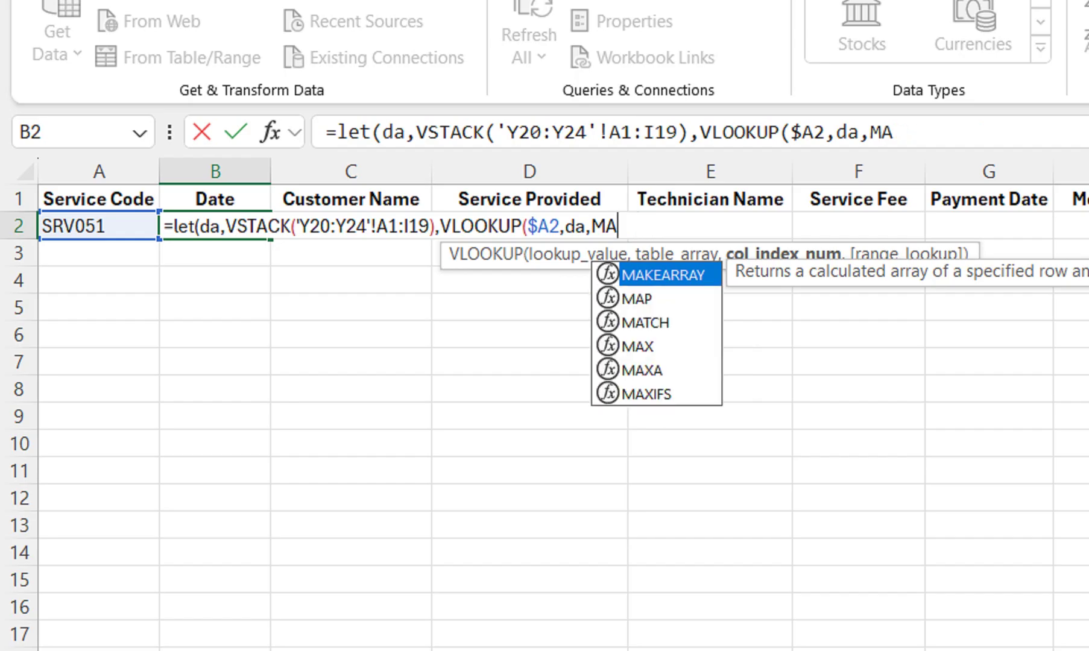
- Insert the MATCH function as the column index and give it the row-locked header B$1 as lookup value
key("Down")
key("Down")
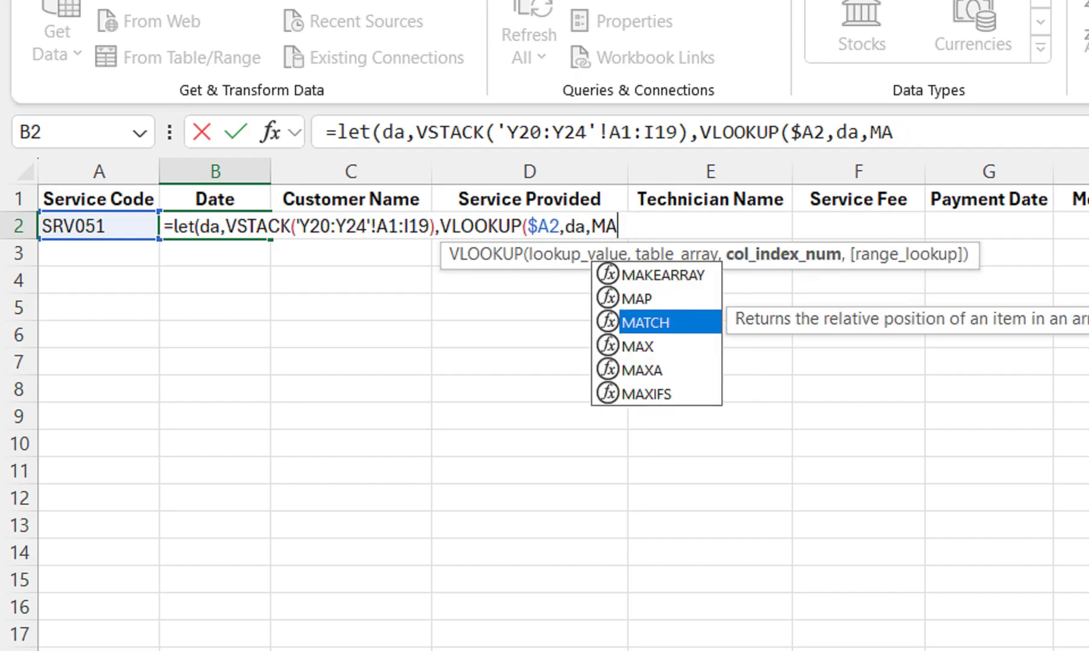
key("Tab")
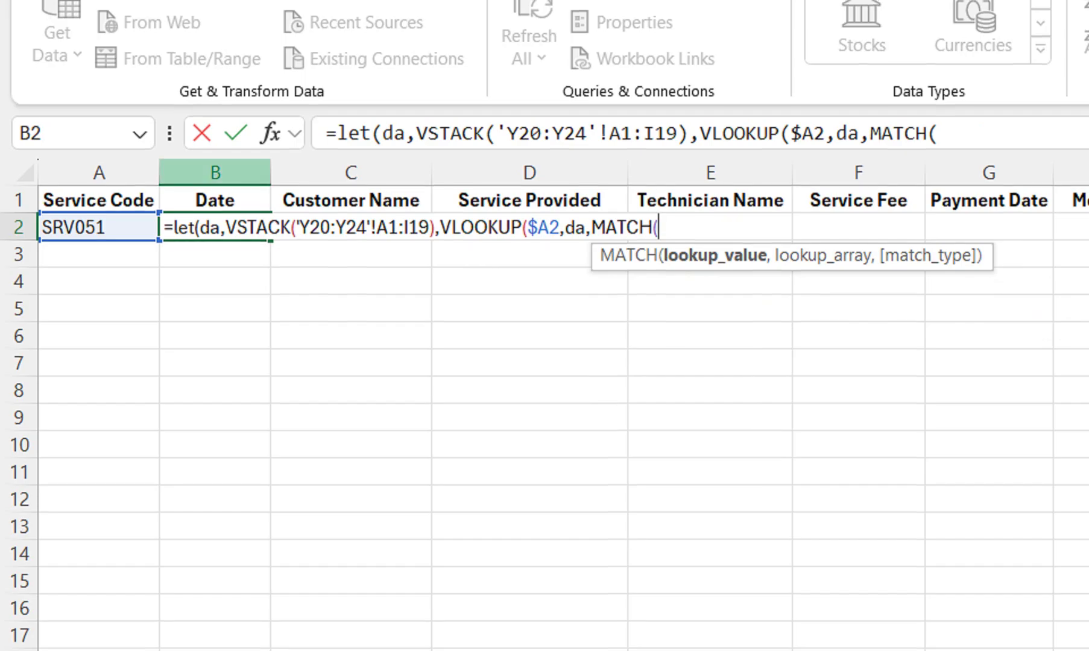
key("Up")
key("F4")
key("F4")
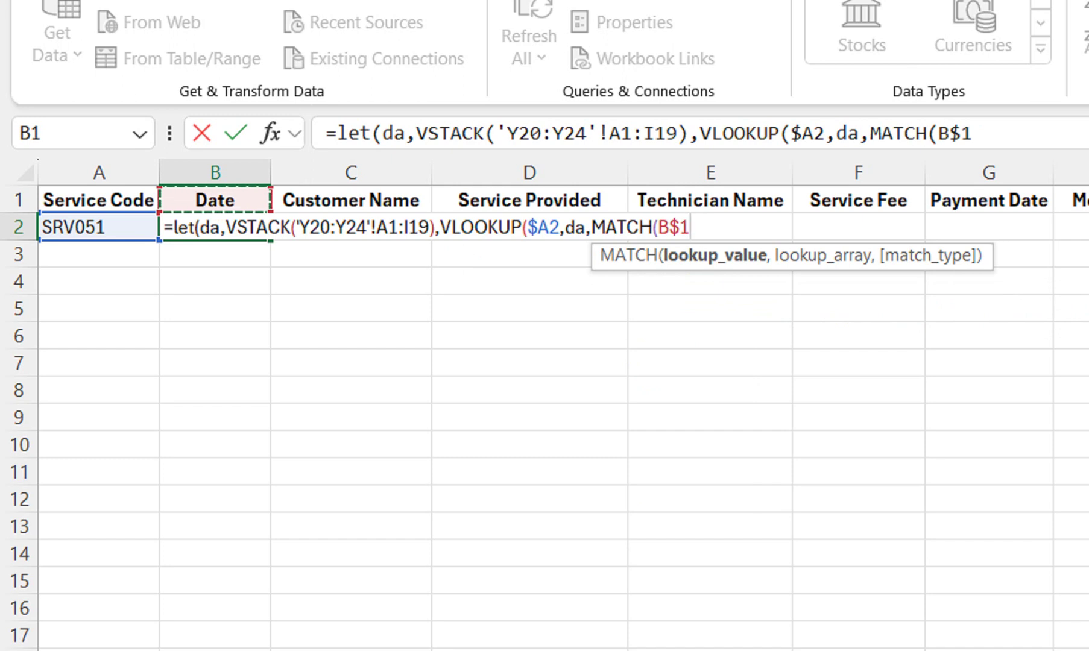
type(",")
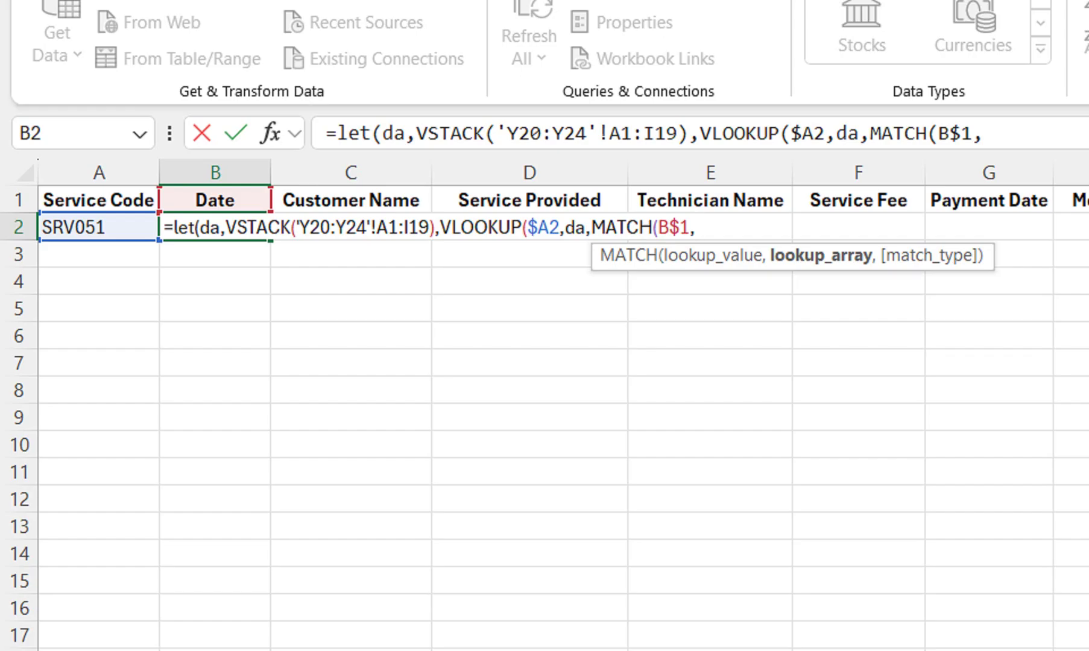
- Use CHOOSEROWS(da,1) as the lookup array of the MATCH function
type("co")
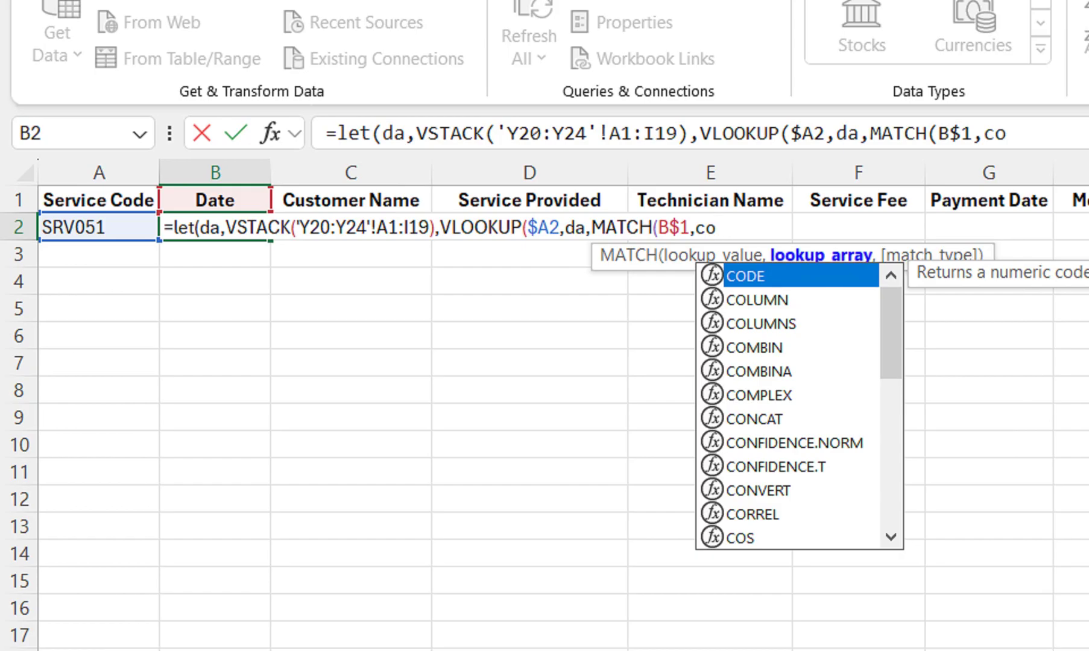
key("BackSpace")
type("ho")
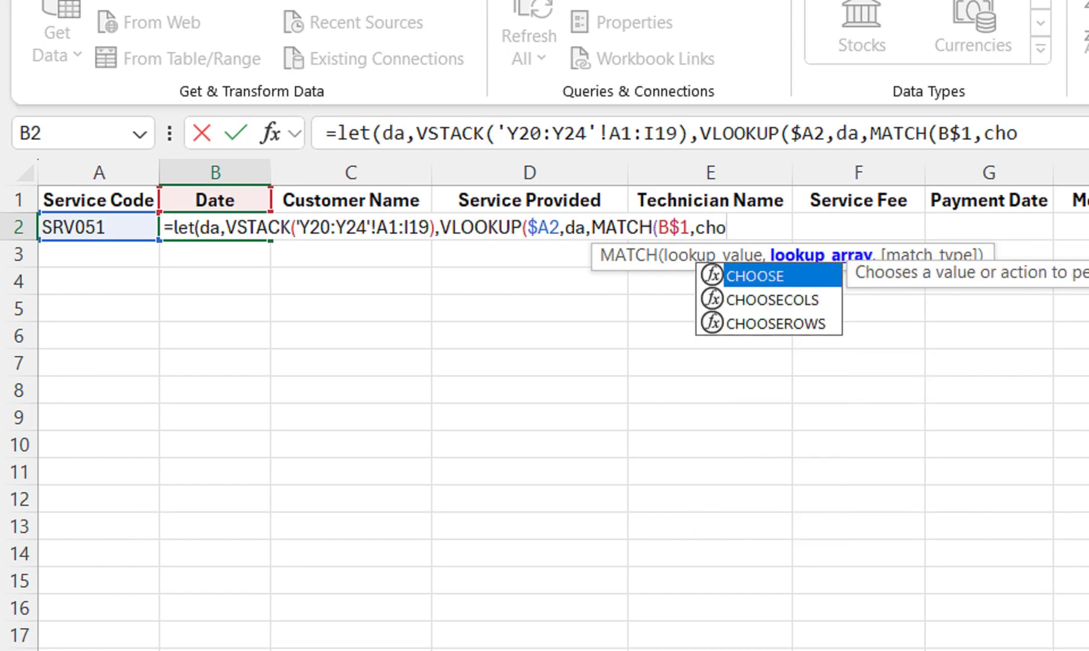
key("Down")
key("Down")
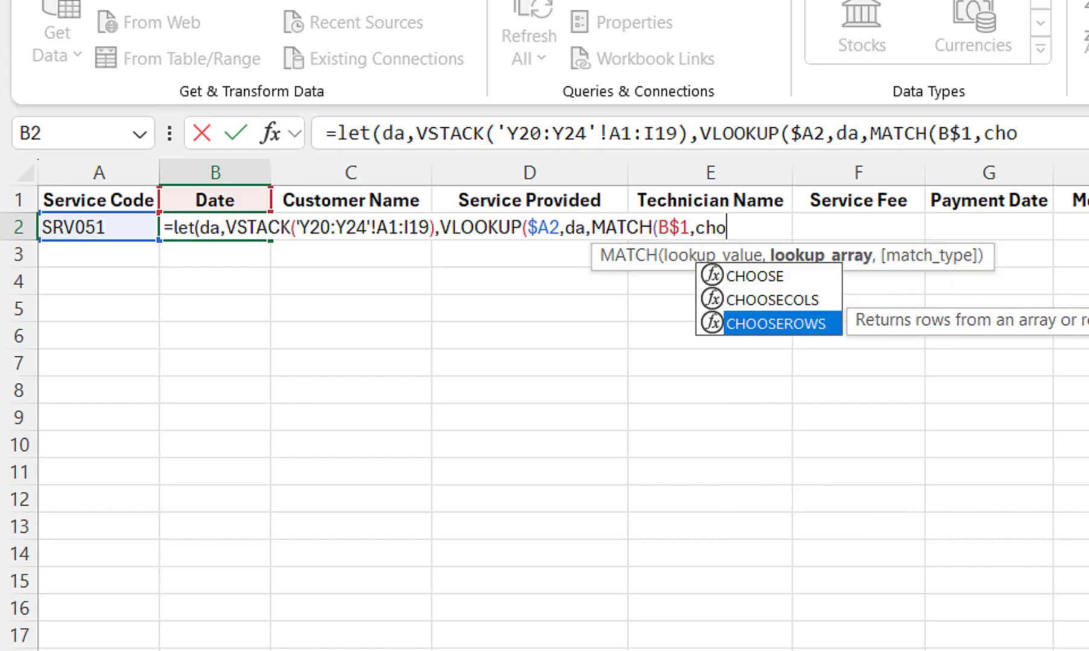
key("Tab")
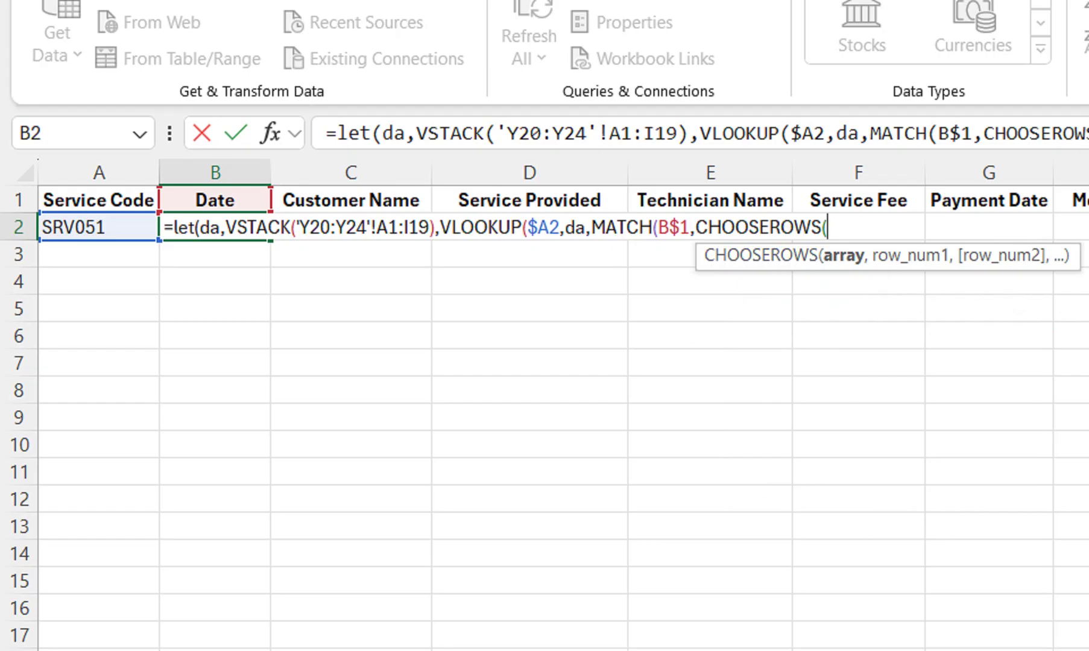
type("D")
key("BackSpace")
type("da")
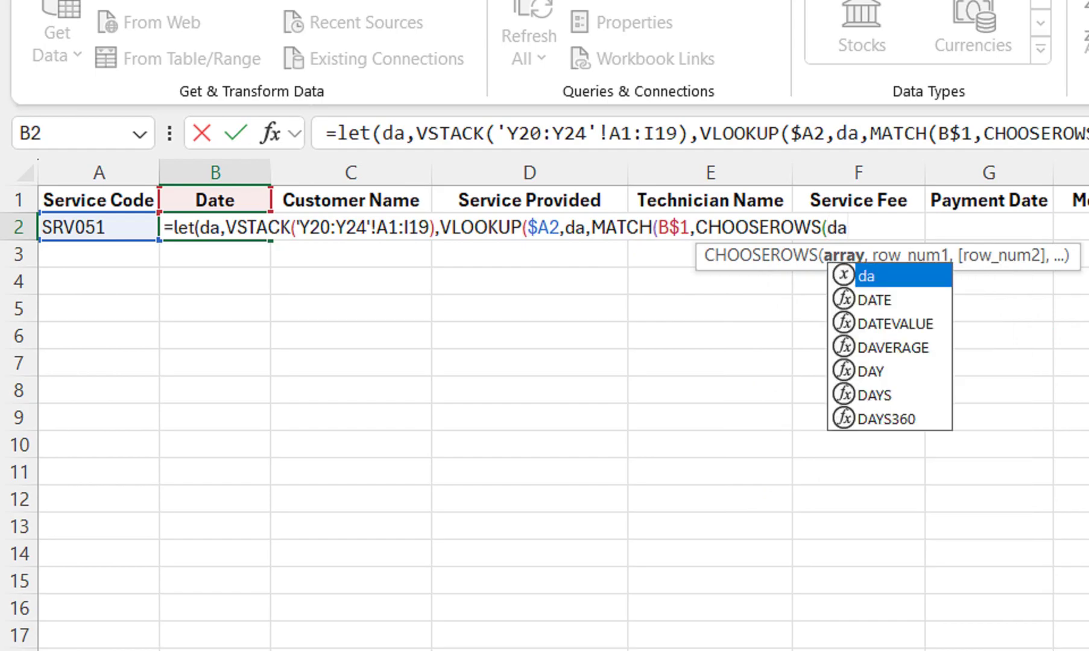
type(",")
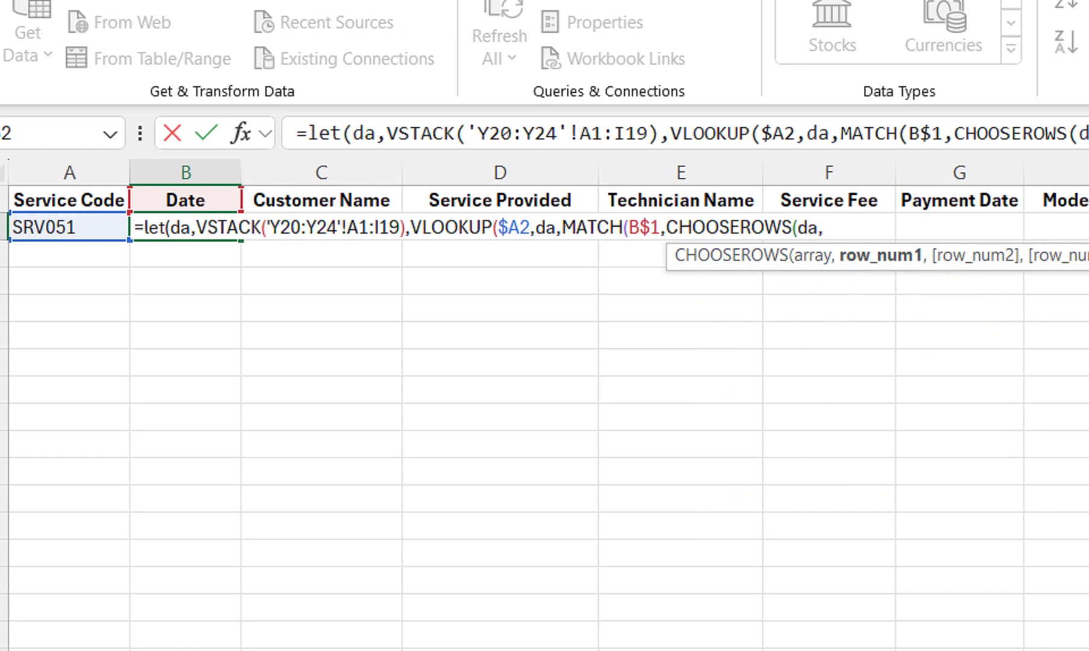
type("1,")
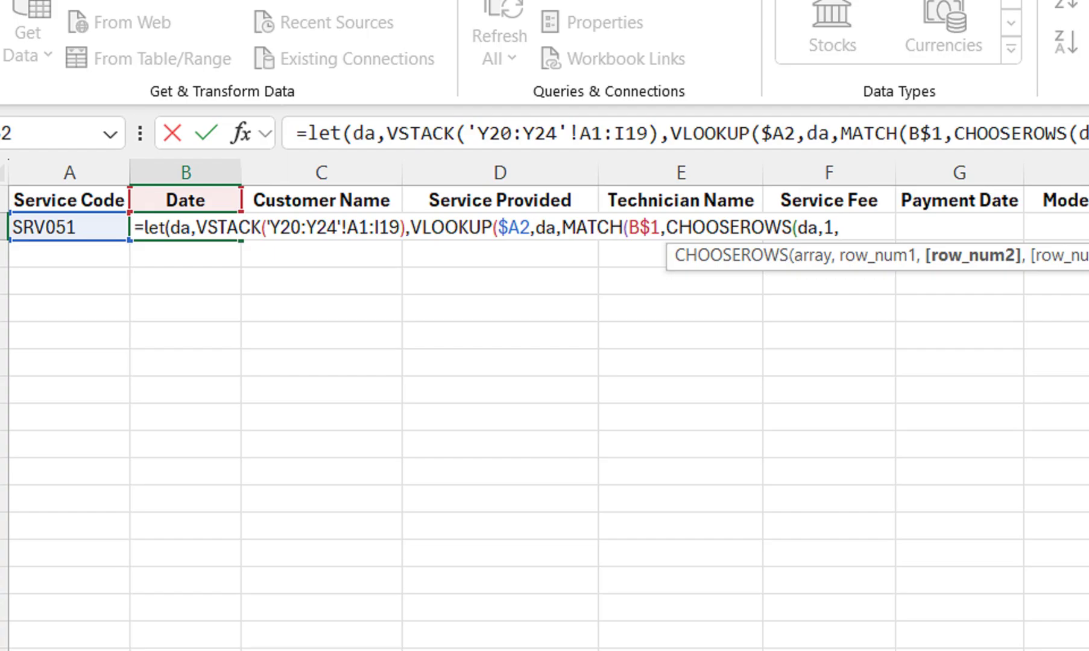
key("BackSpace")
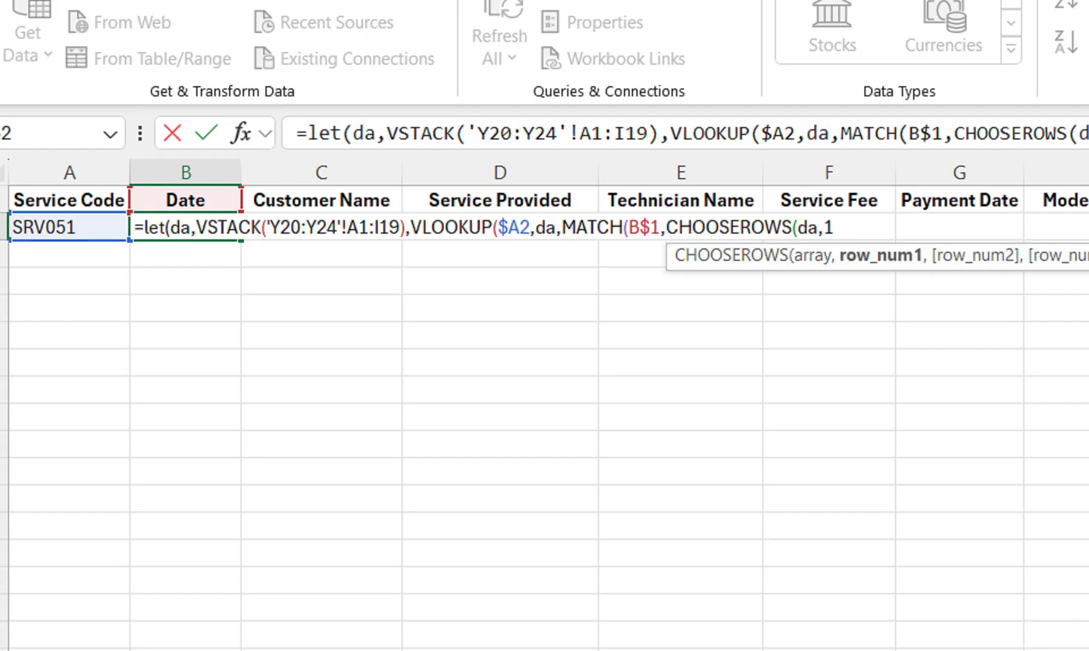
type(")")
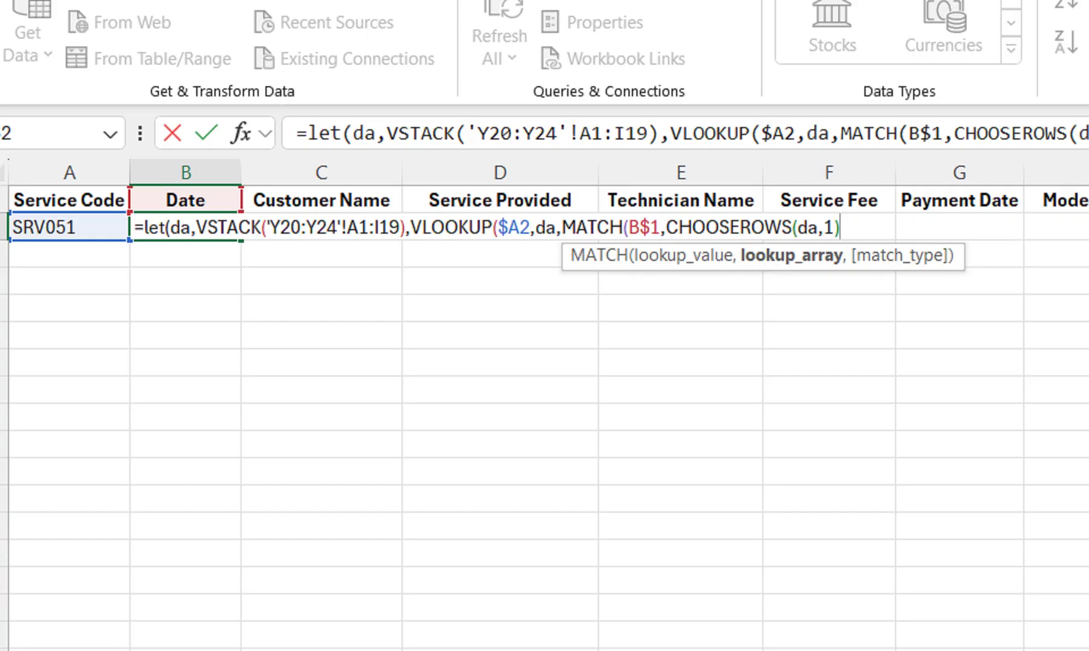
- Close the MATCH with match type 0 and set the VLOOKUP's range lookup to FALSE for an exact match
type(",")
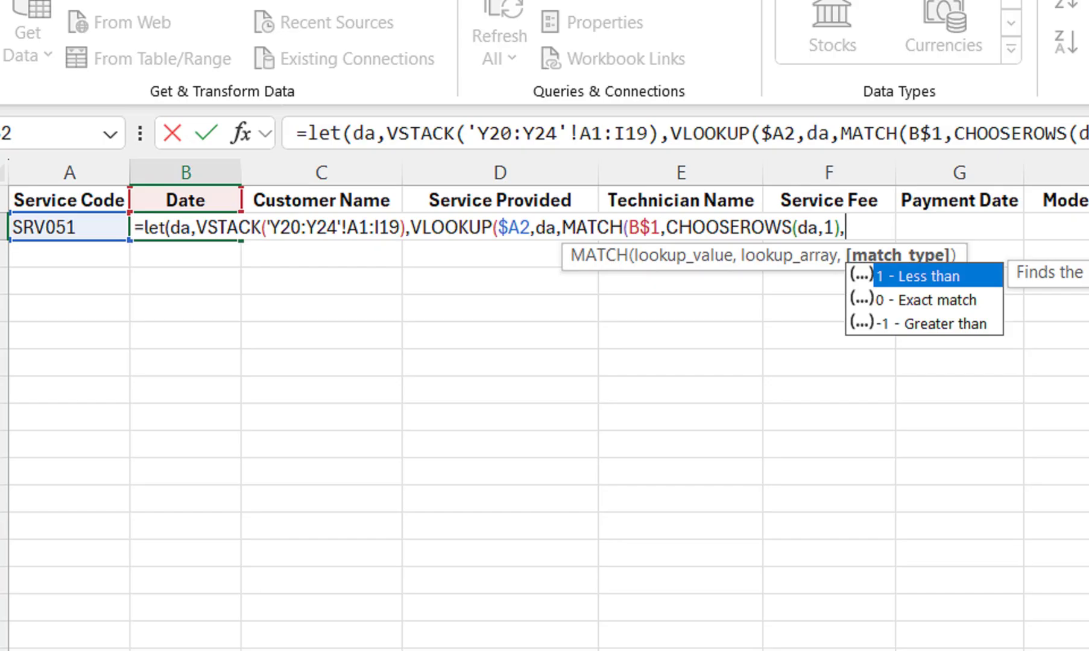
key("Down")
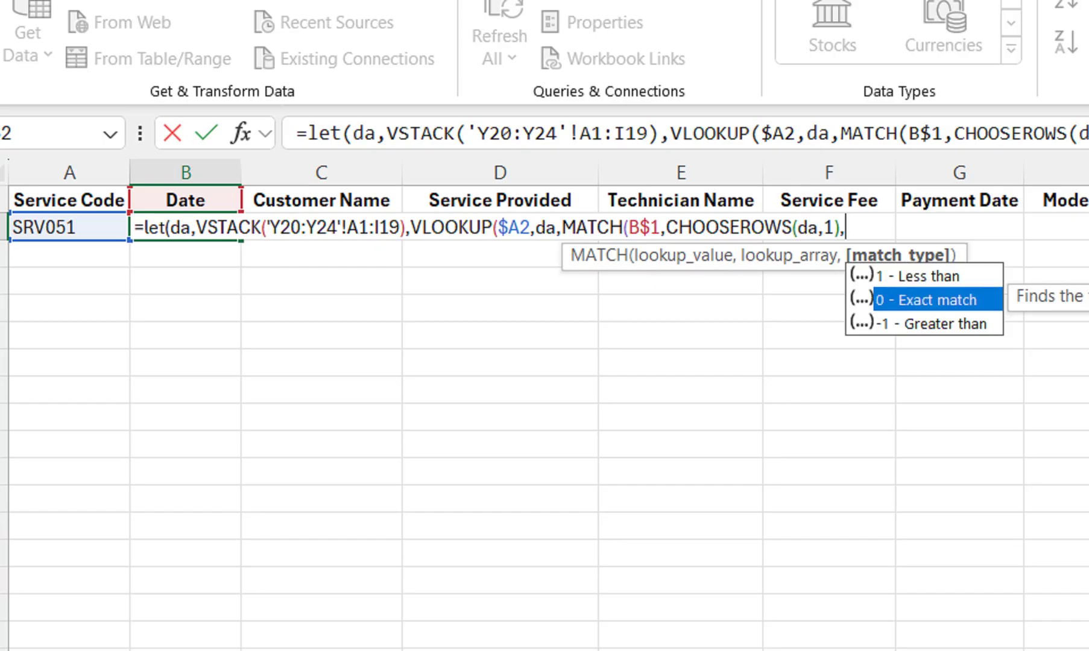
key("Tab")
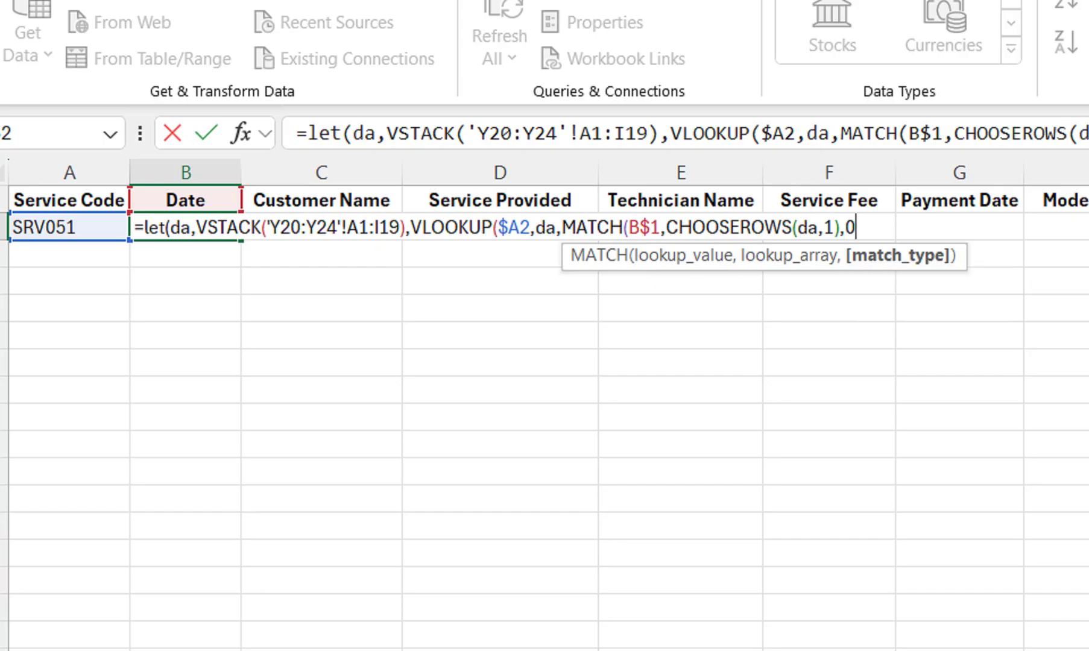
type(")")
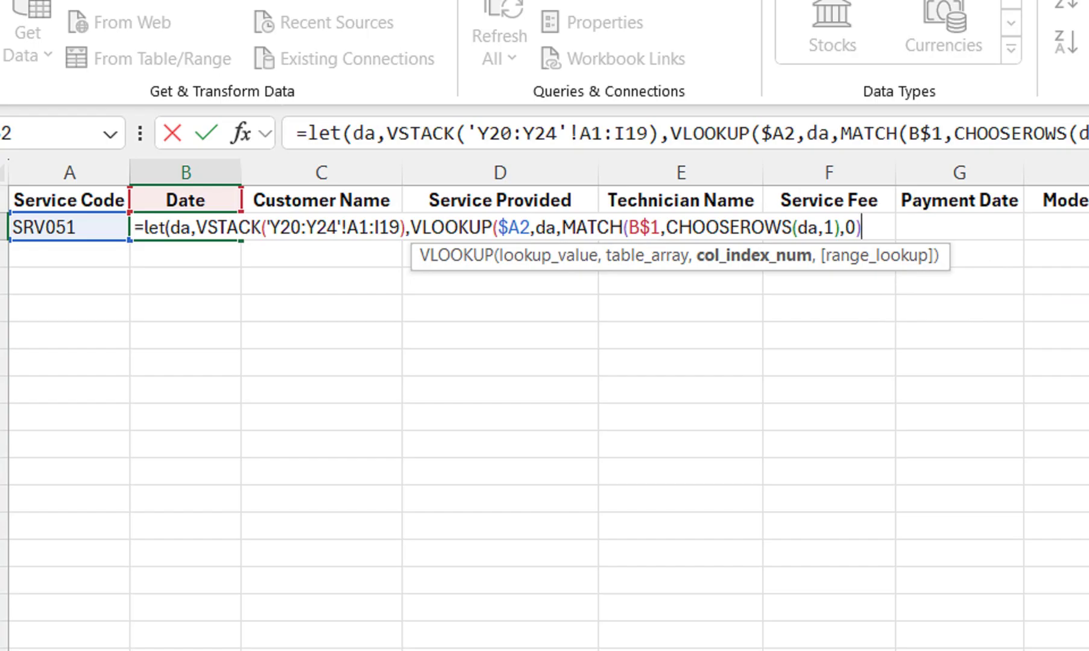
type(",")
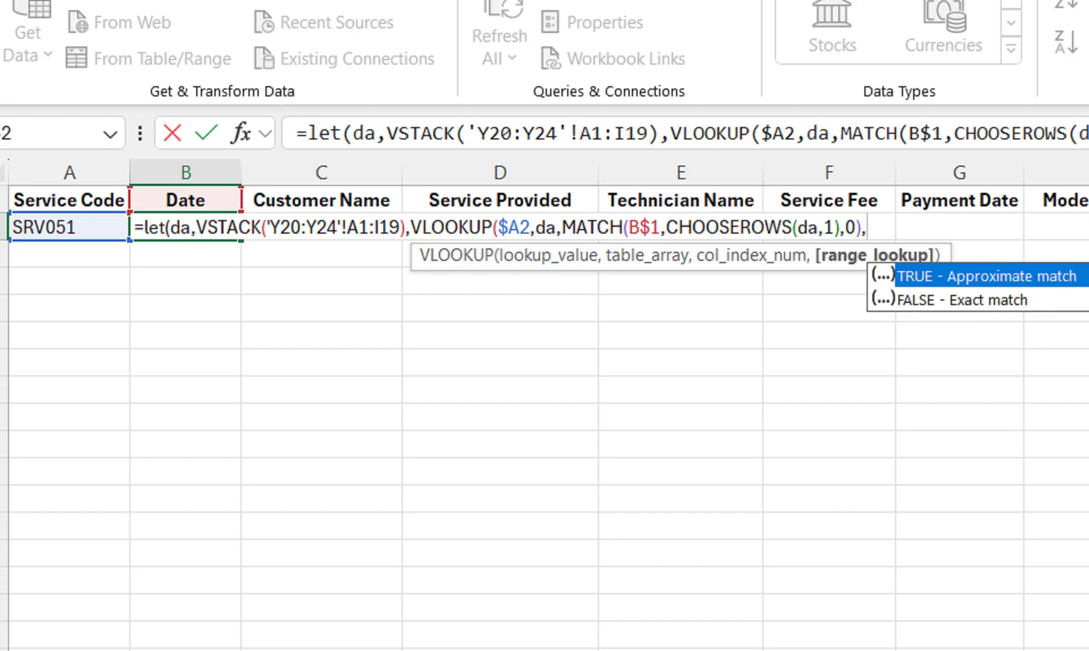
key("Down")
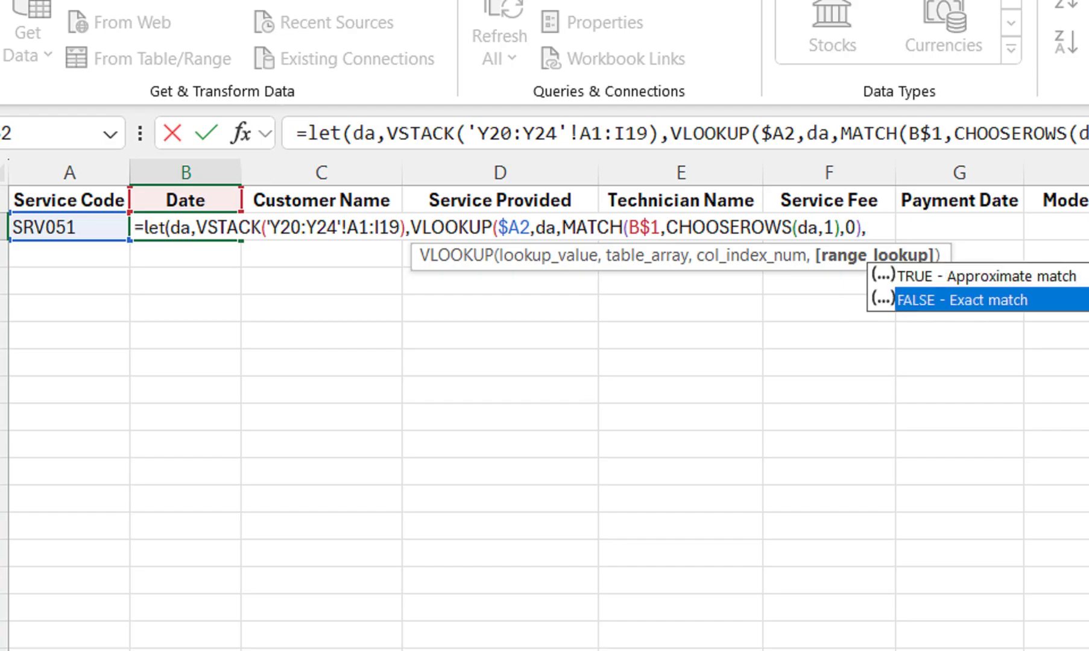
key("Tab")
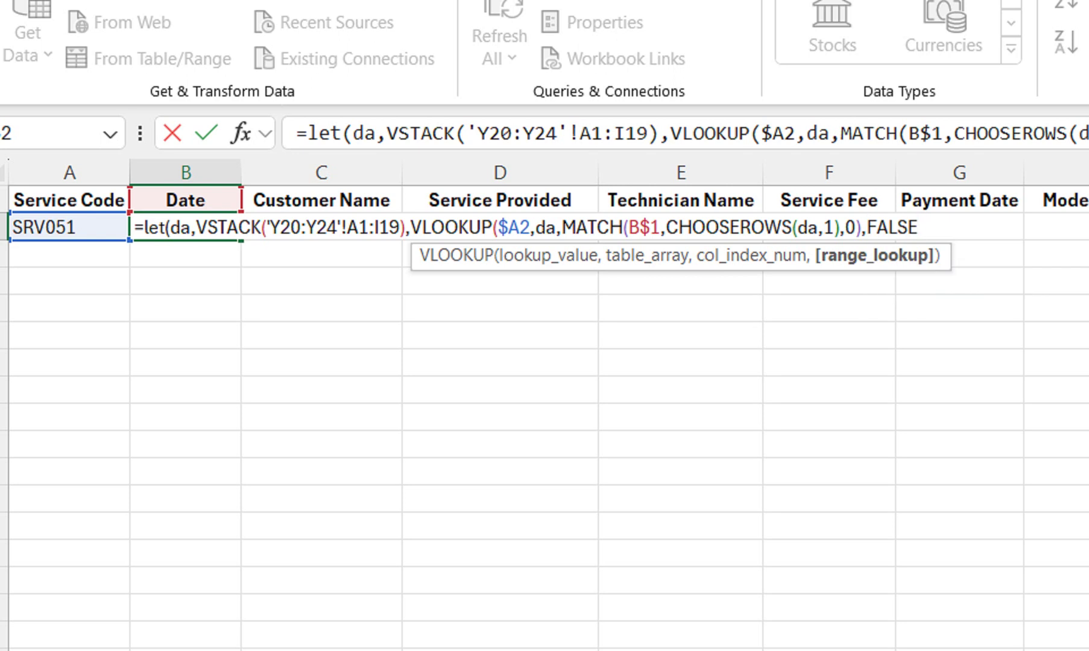
- Close the VLOOKUP and LET functions, make the VSTACK range absolute as $A$1:$I$19, and enter the formula in B2
type(")")
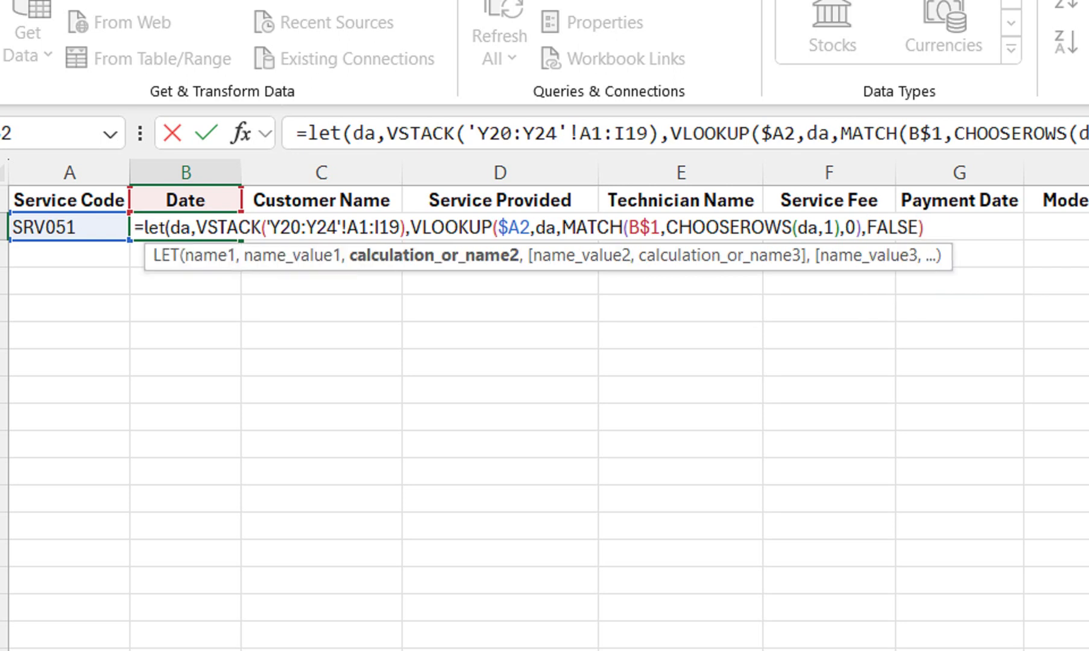
type(")")
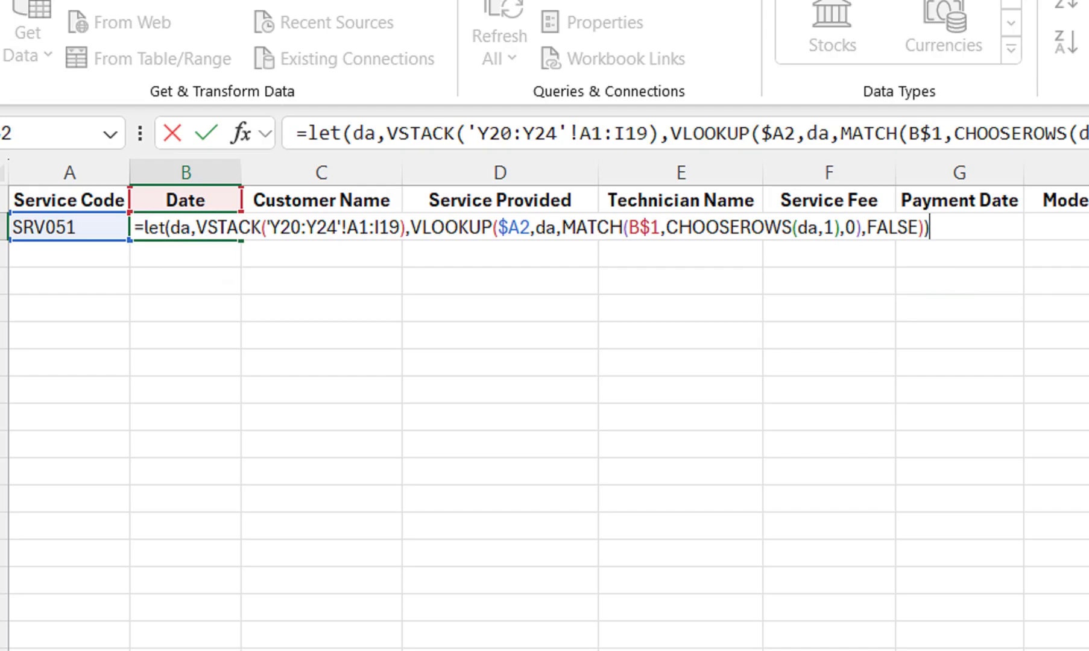
left_click_drag(648, 133, 579, 164)
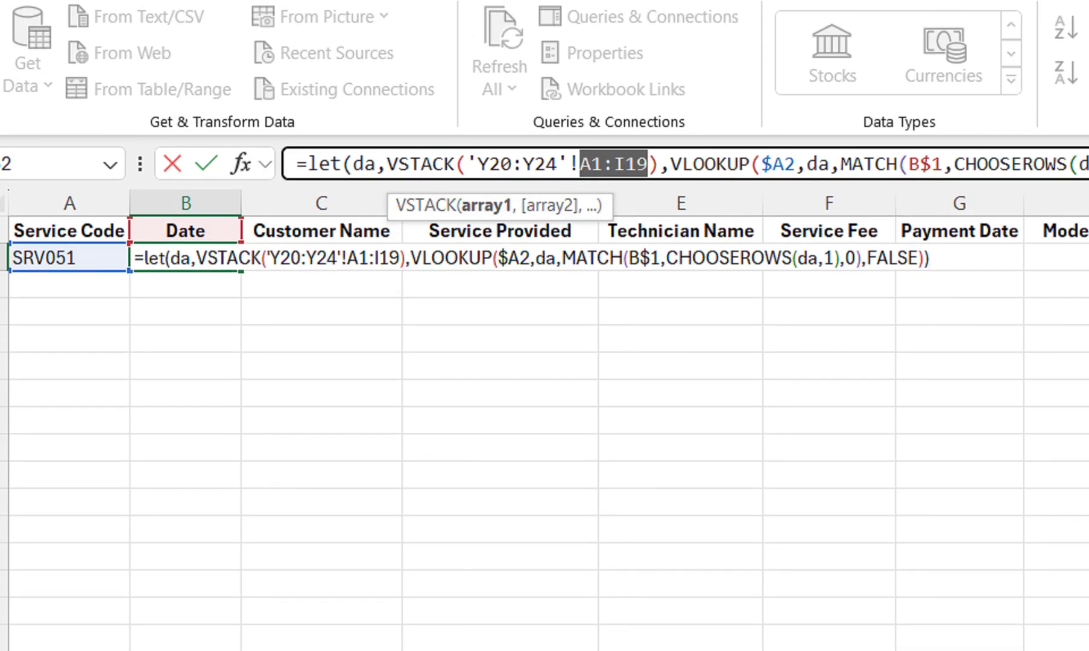
key("F4")
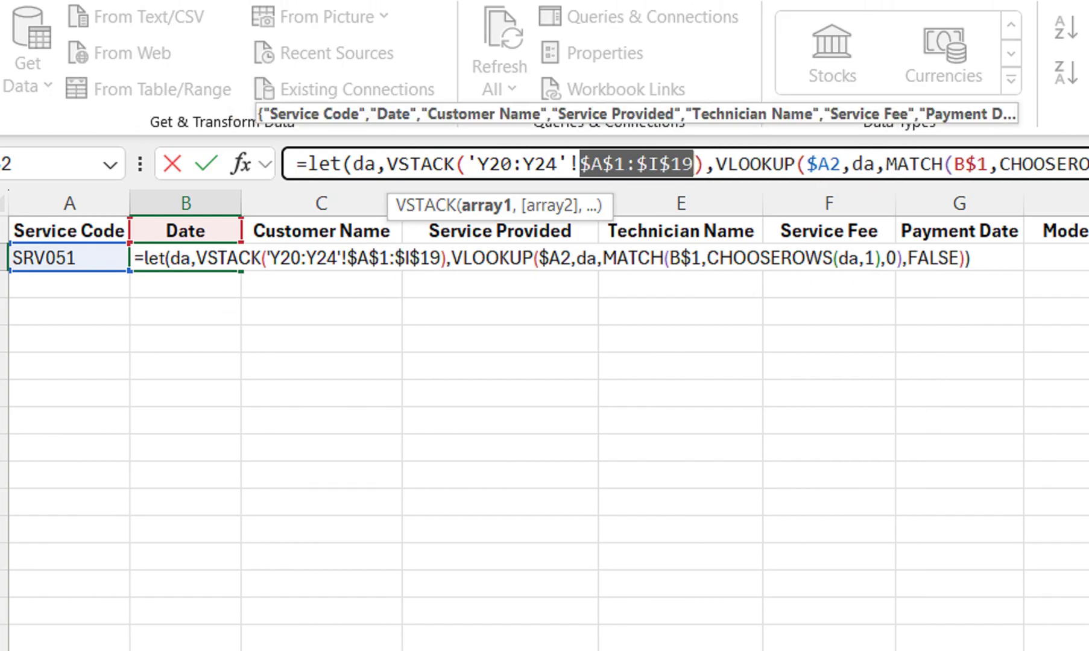
key("Return")
- Fill the lookup formula from B2 across row 2 through the Remarks column
left_click(185, 258)
left_click(250, 276)
left_click(202, 259)
left_click_drag(245, 271, 965, 269)
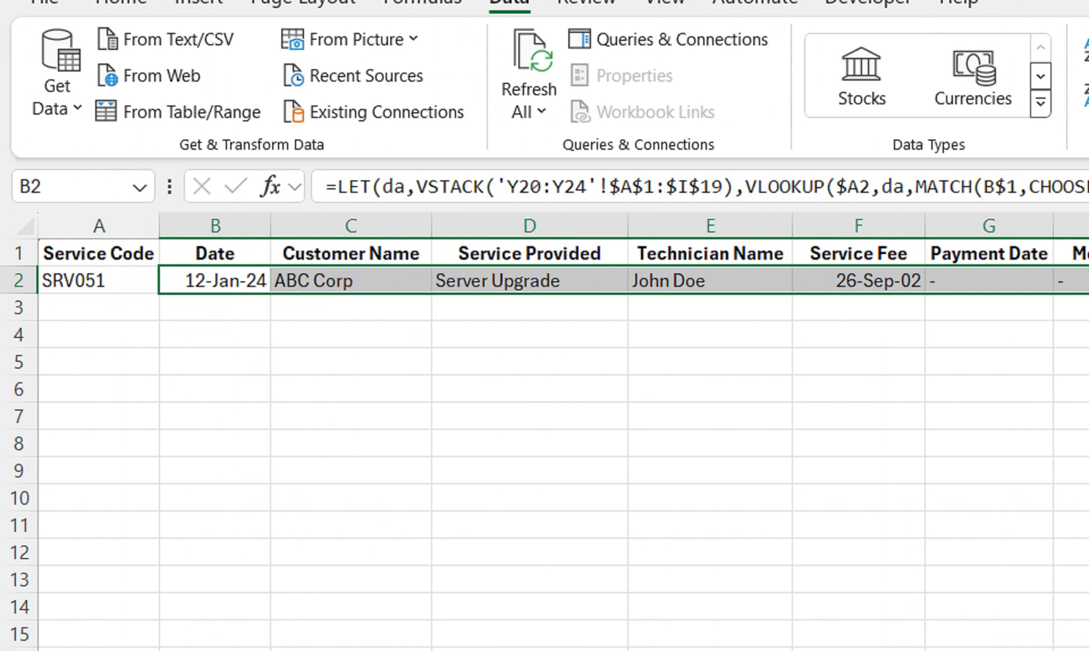
- Copy only the data validation of A2 to A3:A16 using Paste Special
key("Down")
key("Left")
key("Up")
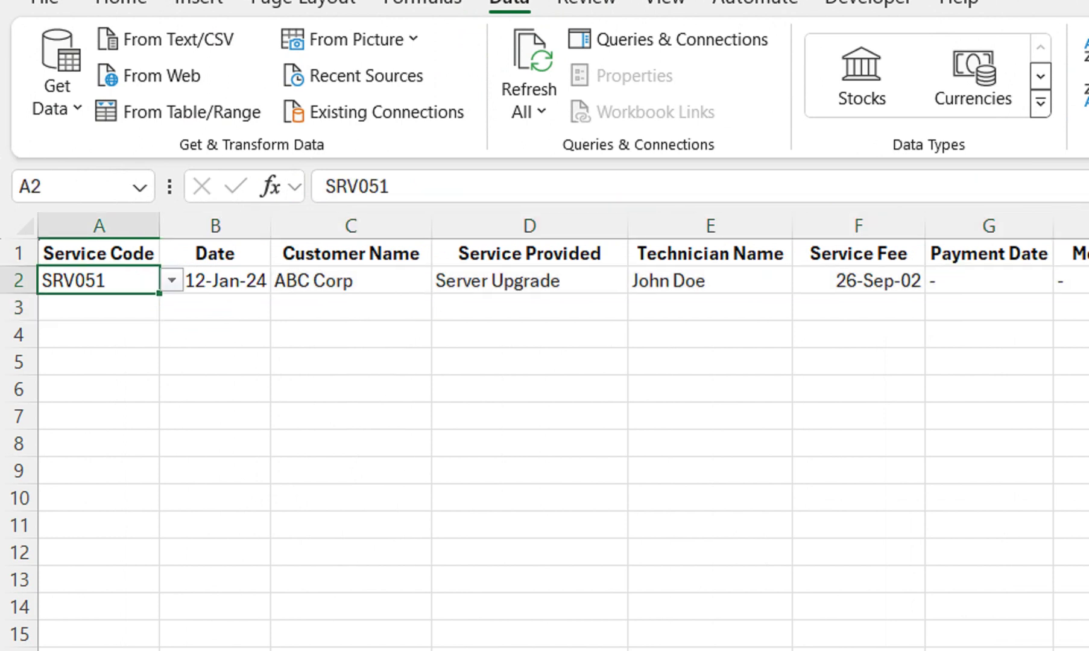
key("ctrl+c")
left_click_drag(99, 308, 99, 566)
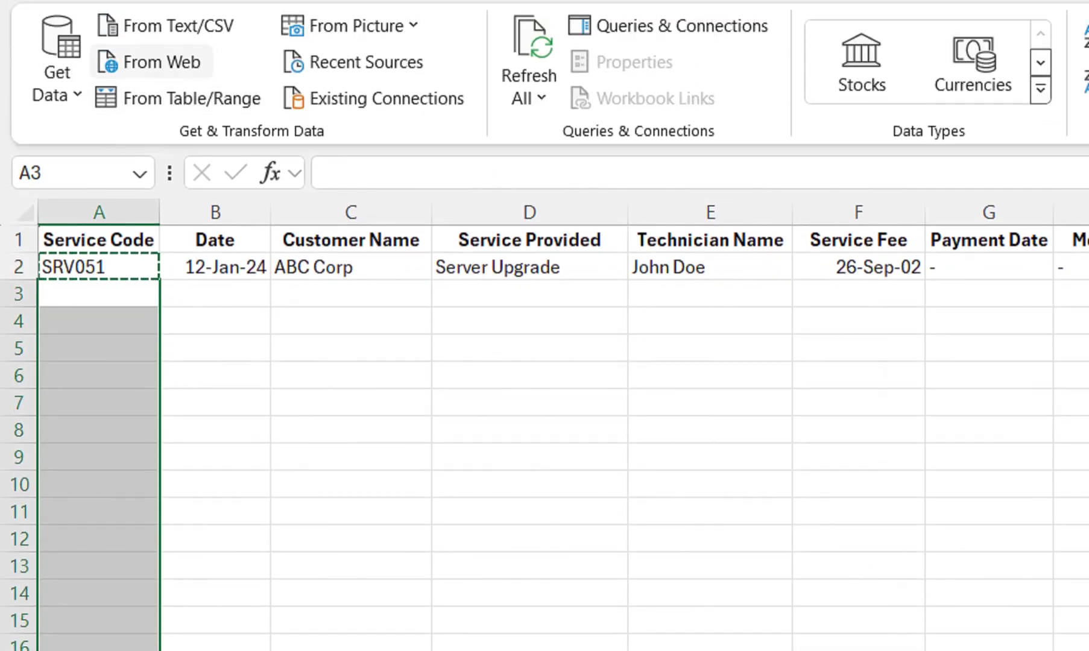
left_click(121, 91)
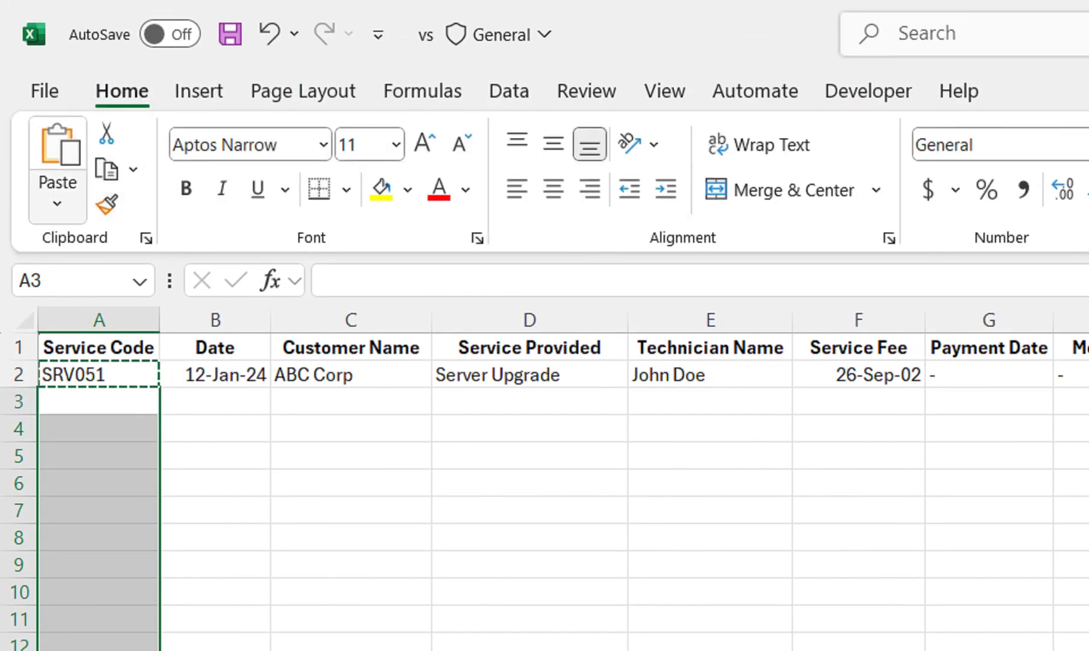
left_click(58, 193)
left_click(134, 549)
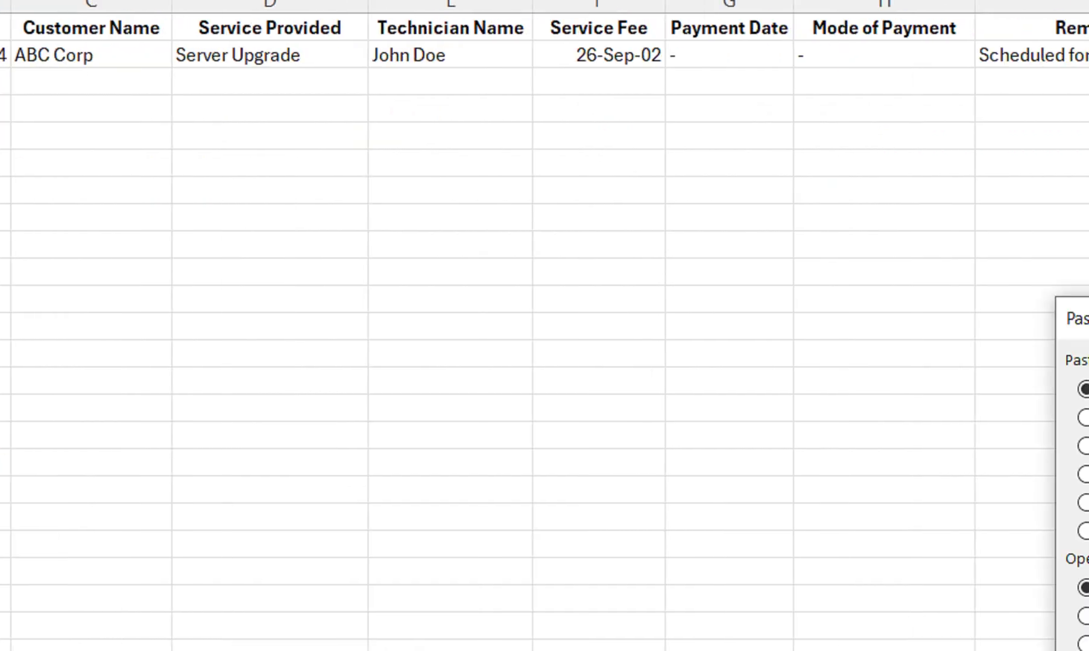
left_click_drag(1013, 318, 255, 179)
left_click(149, 395)
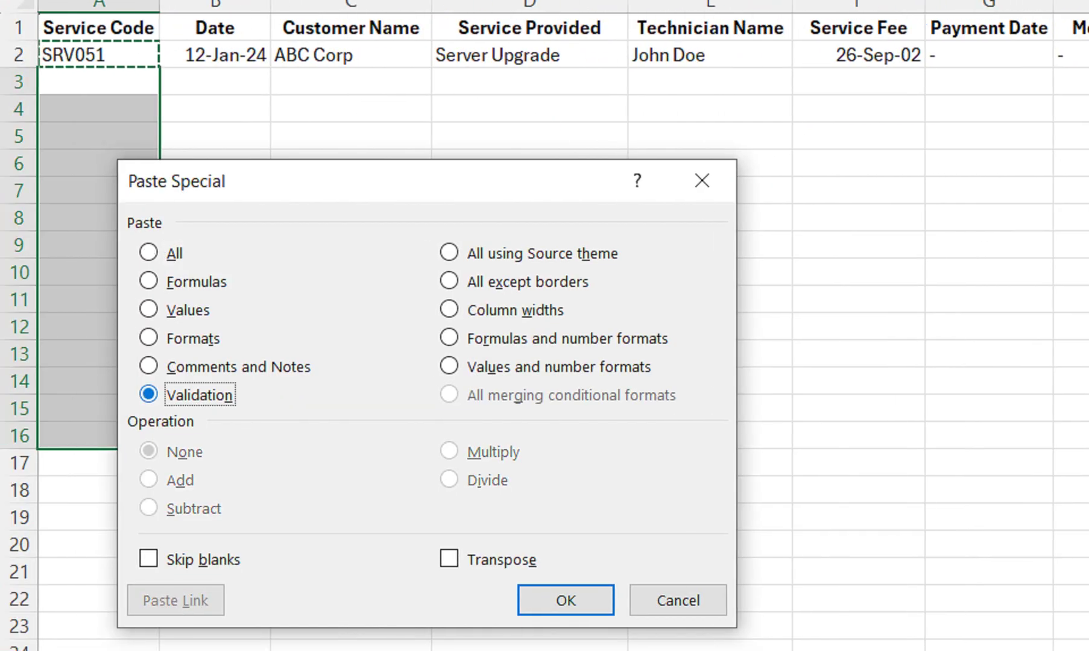
key("Return")
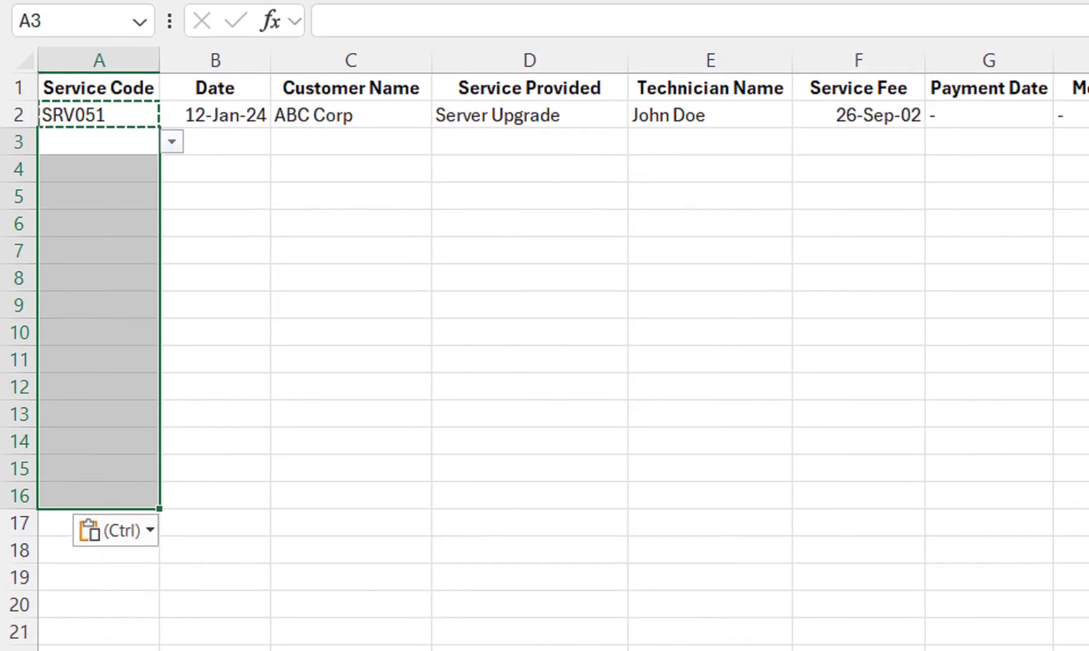
- Choose the service codes SRV067, SRV070 and SRV063 for cells A3, A4 and A5 from their validation lists
left_click(172, 142)
left_click(79, 245)
left_click(97, 281)
left_click(97, 173)
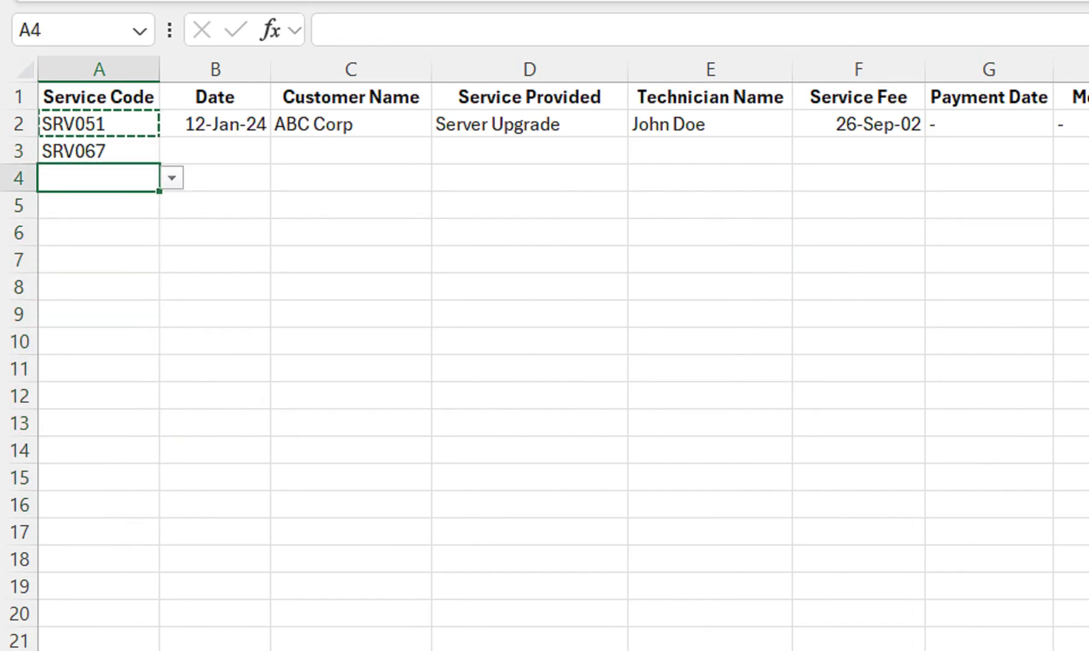
left_click(172, 178)
left_click(78, 349)
left_click(100, 205)
left_click(172, 205)
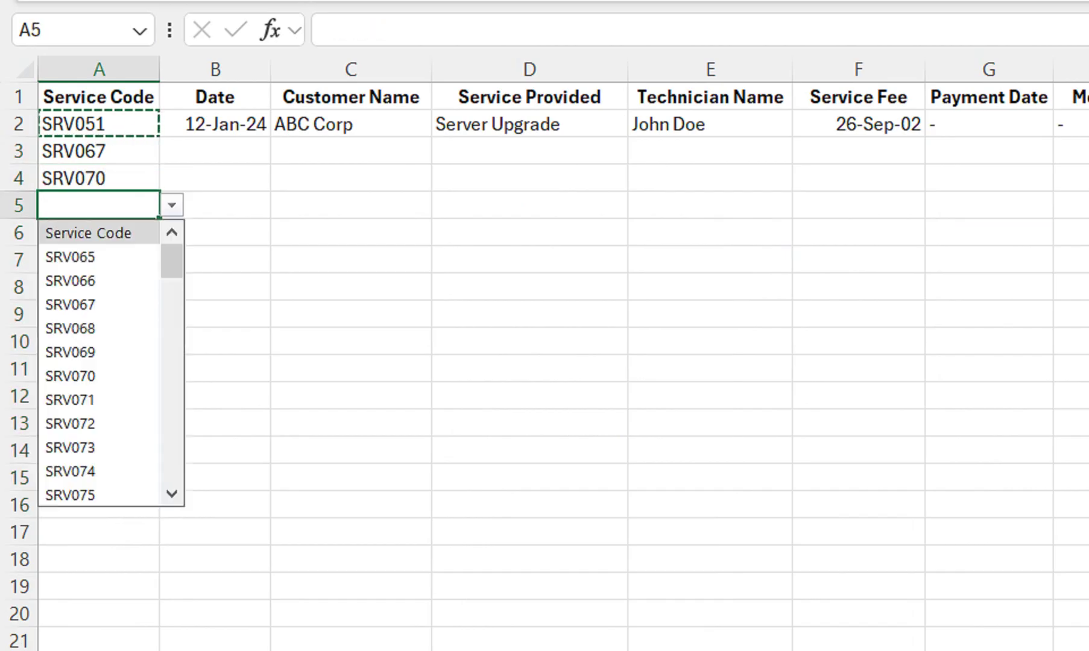
left_click_drag(172, 262, 171, 466)
left_click(81, 470)
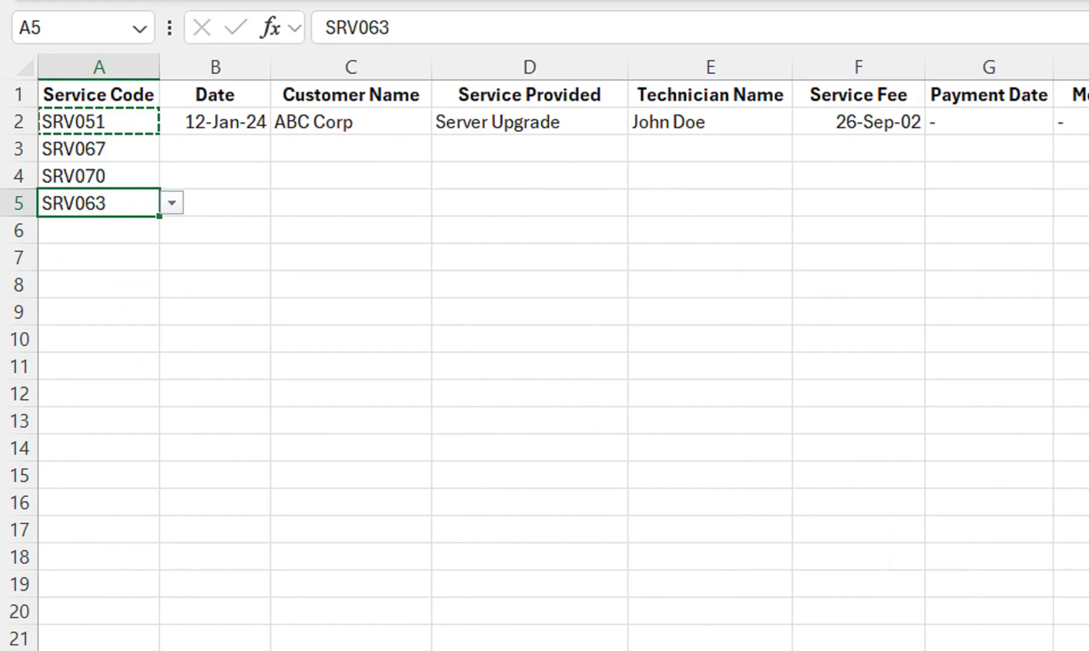
- Choose the service codes SRV074 for A6 and SRV032 for A7 from their validation lists
left_click(100, 231)
left_click(172, 231)
left_click(79, 496)
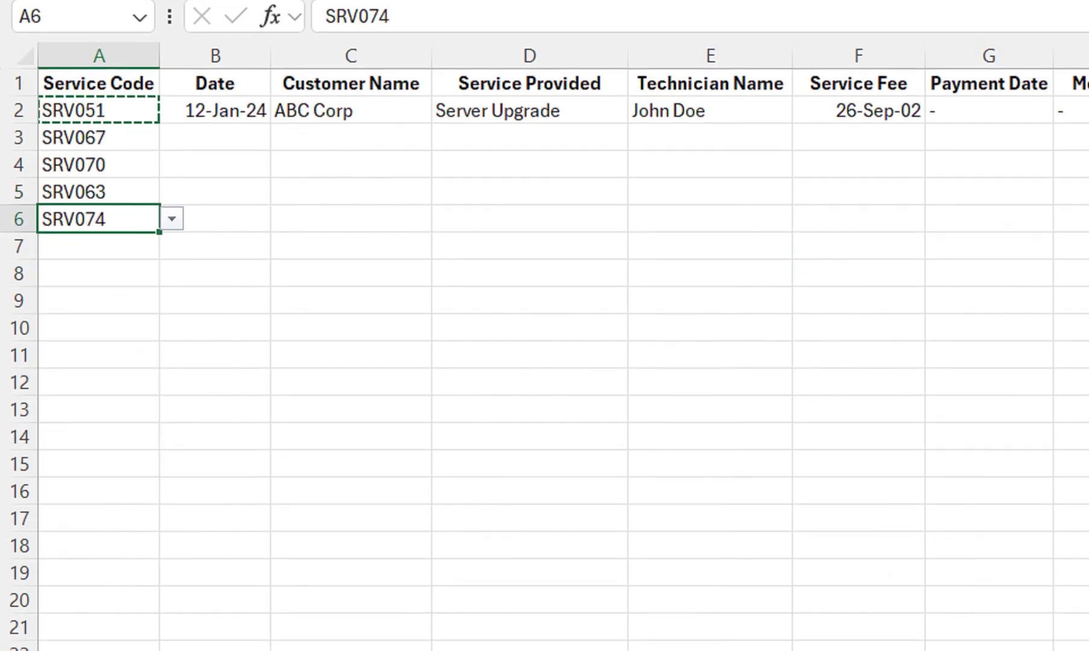
left_click(99, 246)
left_click(172, 246)
left_click_drag(172, 302, 172, 419)
left_click(70, 300)
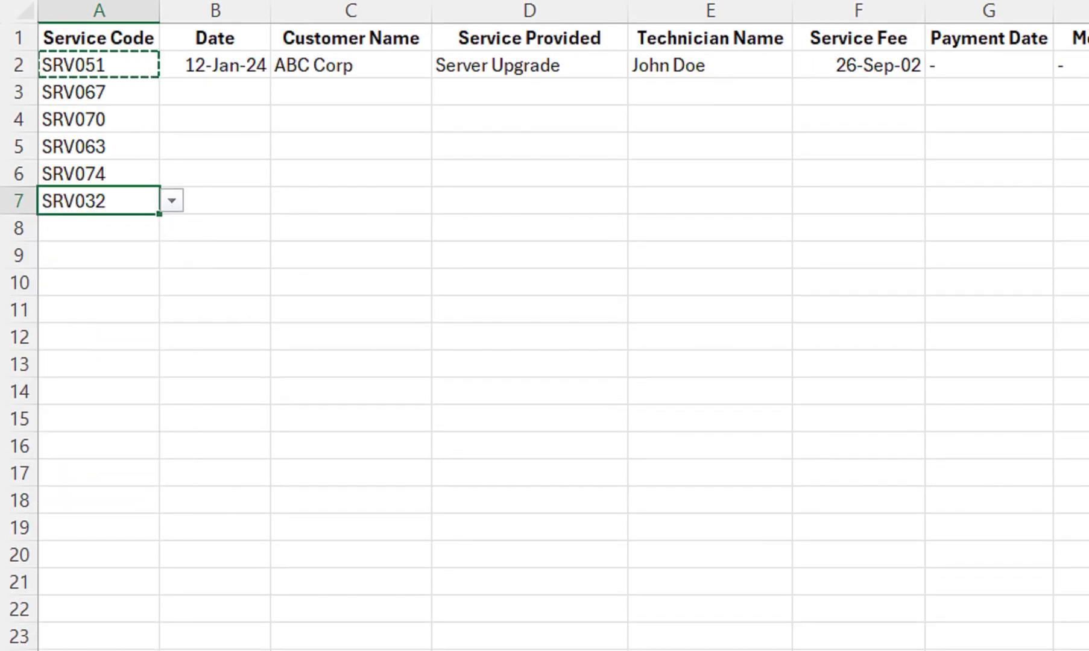
- Fill the B2:I2 formulas down through row 9, and clear B8:I15 where no service code is entered
left_click_drag(215, 65, 1082, 40)
left_click_drag(1082, 155, 854, 401)
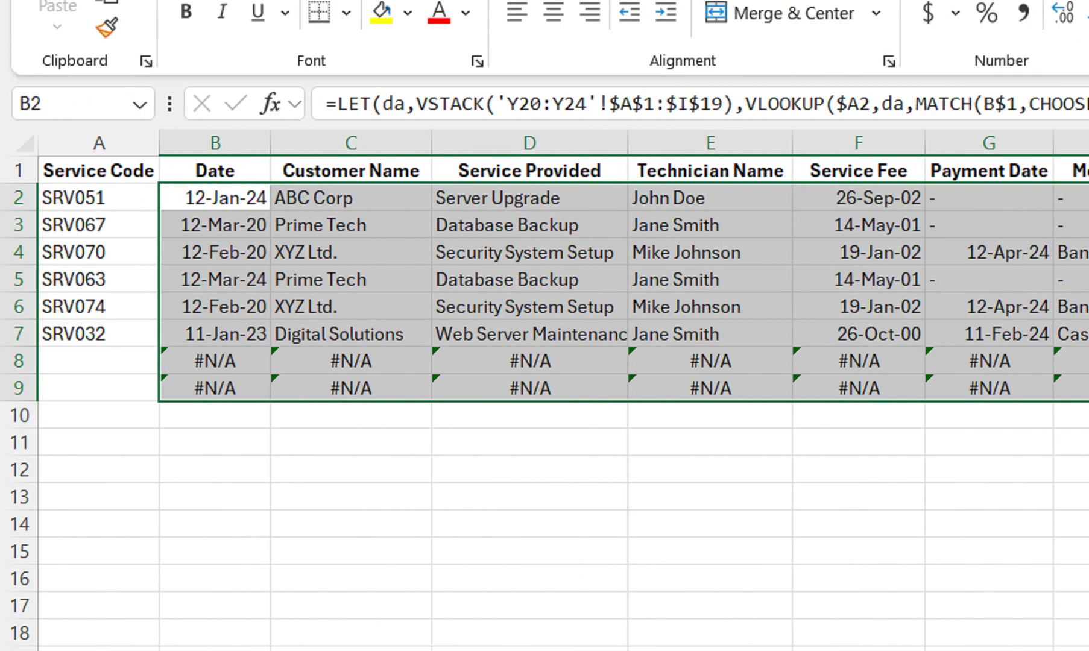
left_click_drag(215, 361, 929, 490)
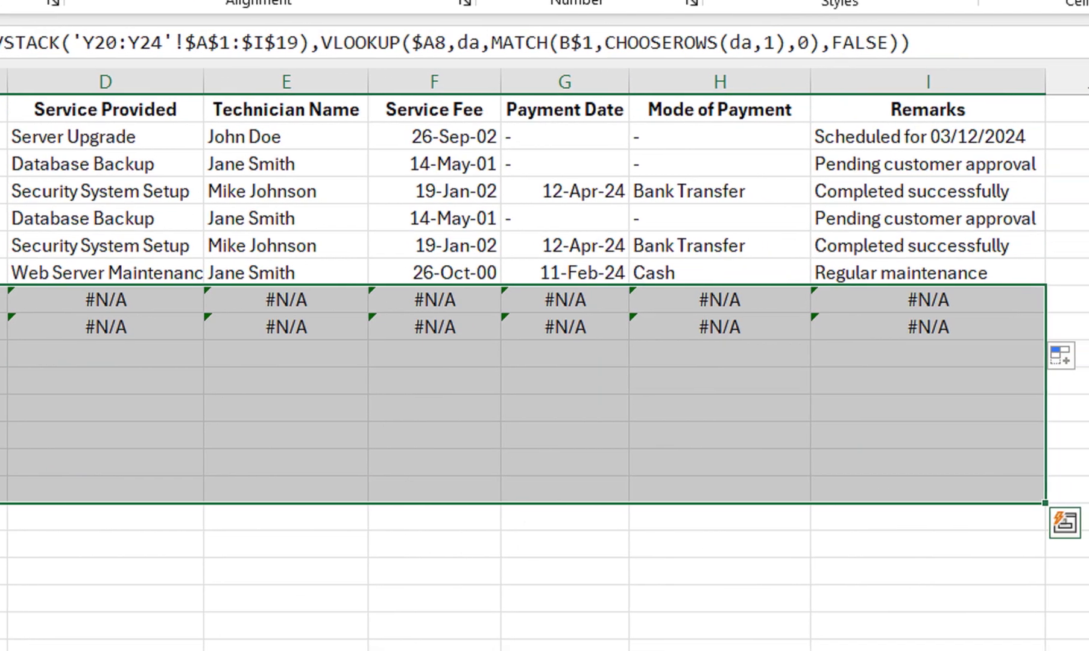
key("Delete")
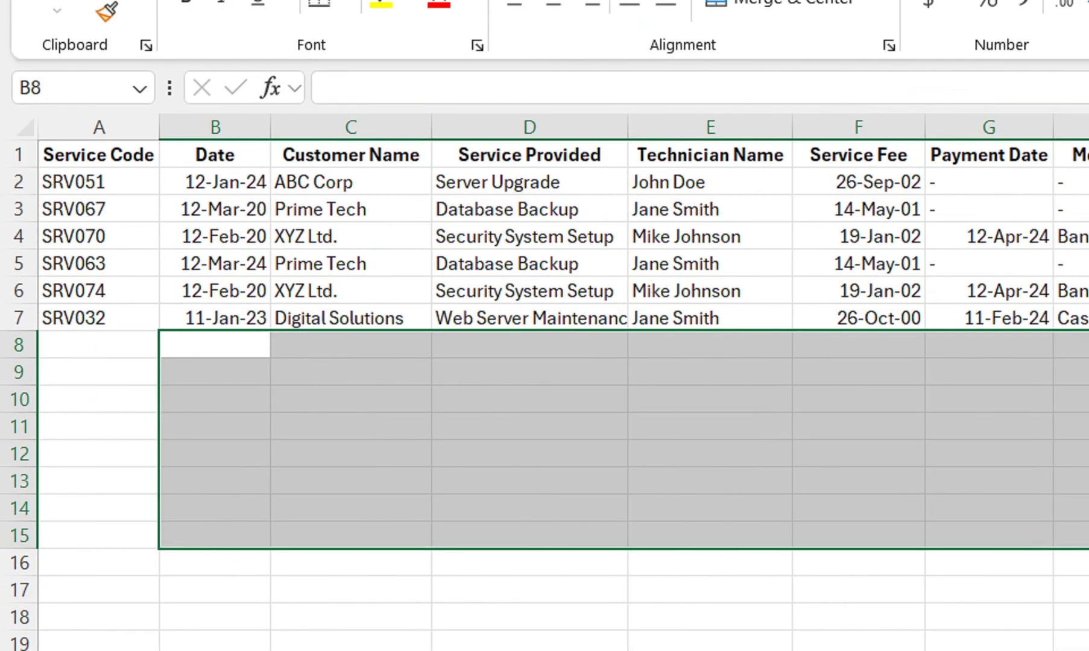
left_click(215, 181)
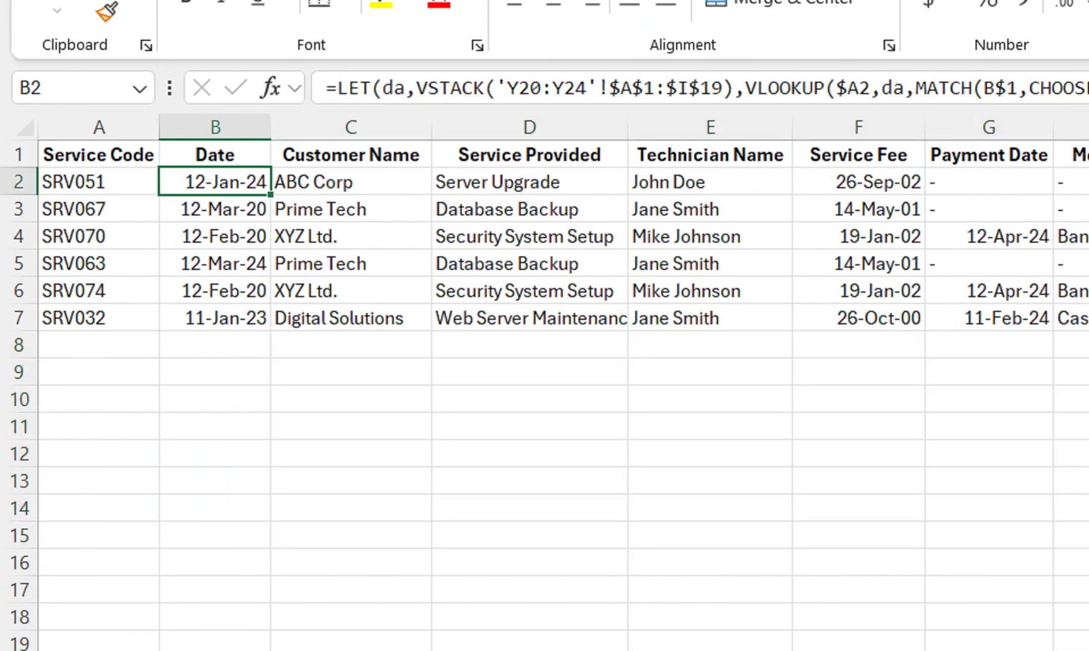